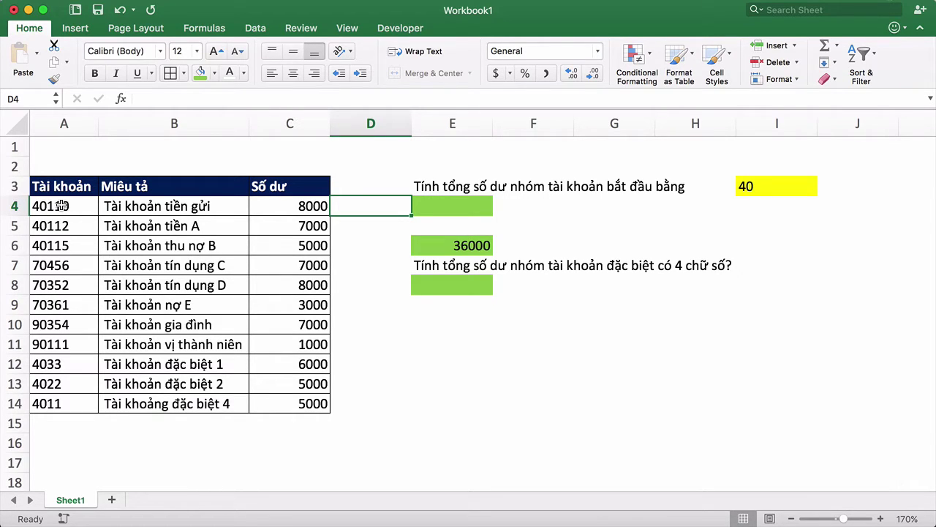
Review the account numbers, the question in E3, the prefix 40 in I3 and the 4-digit accounts.
{"action": "left_click_drag", "start_coordinate": [62, 206], "coordinate": [59, 264]}
{"action": "left_click", "coordinate": [368, 266]}
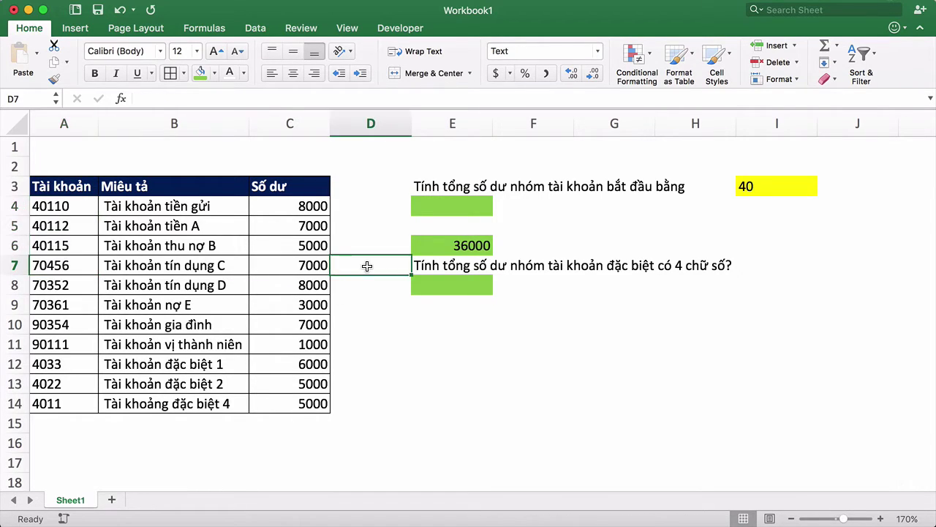
{"action": "left_click", "coordinate": [455, 189]}
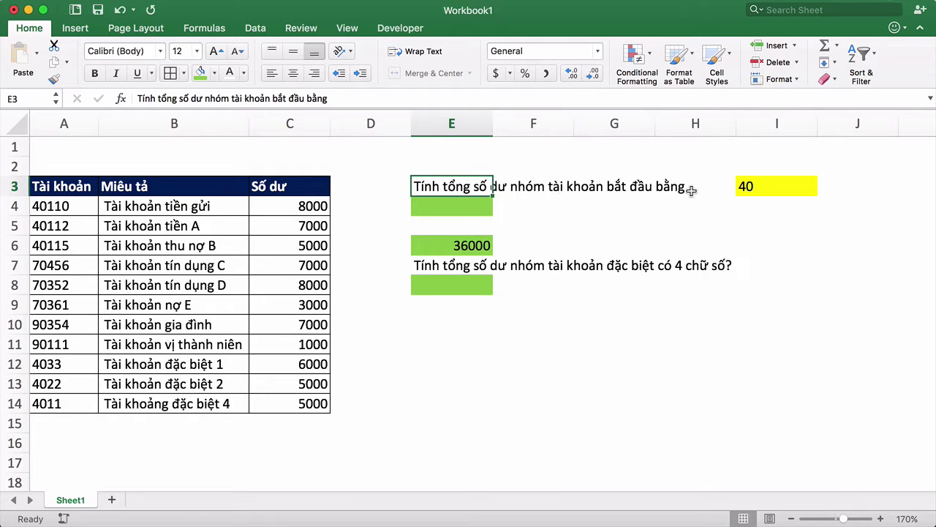
{"action": "left_click", "coordinate": [778, 188]}
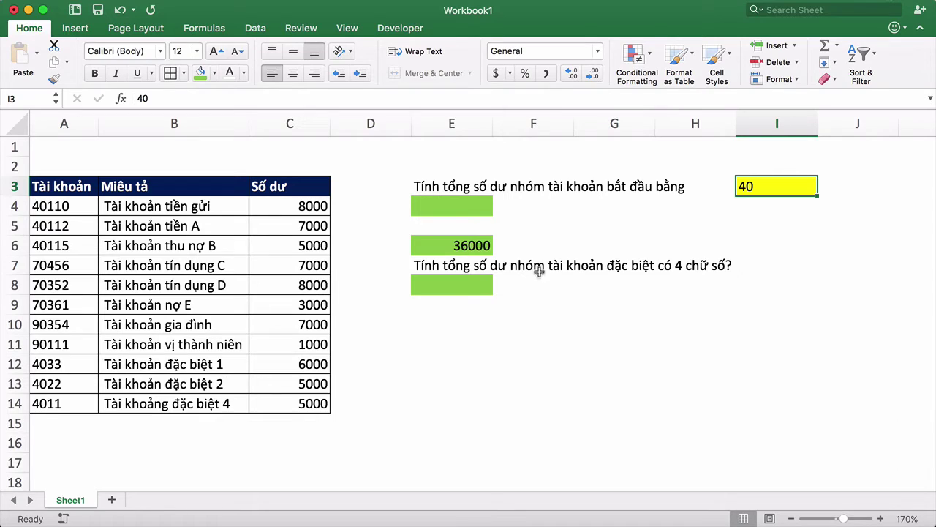
{"action": "left_click_drag", "start_coordinate": [46, 366], "coordinate": [57, 400]}
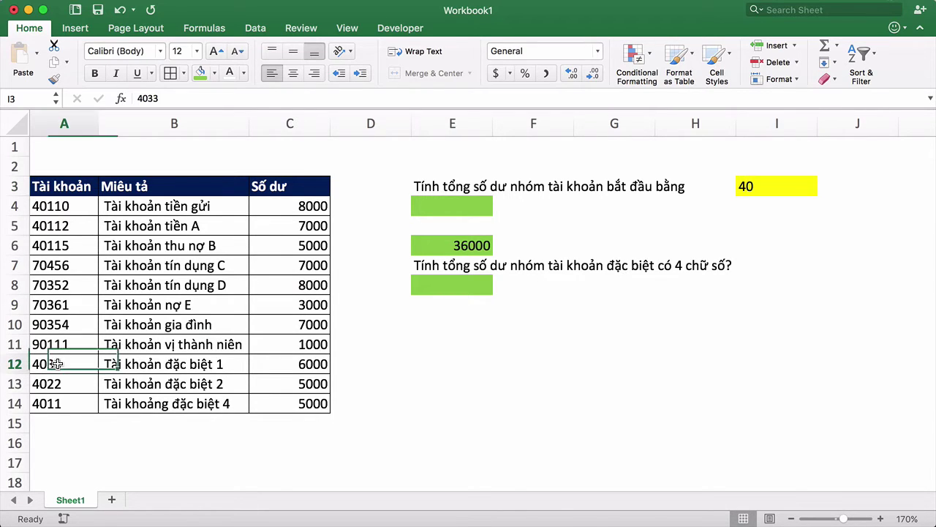
{"action": "left_click", "coordinate": [463, 349]}
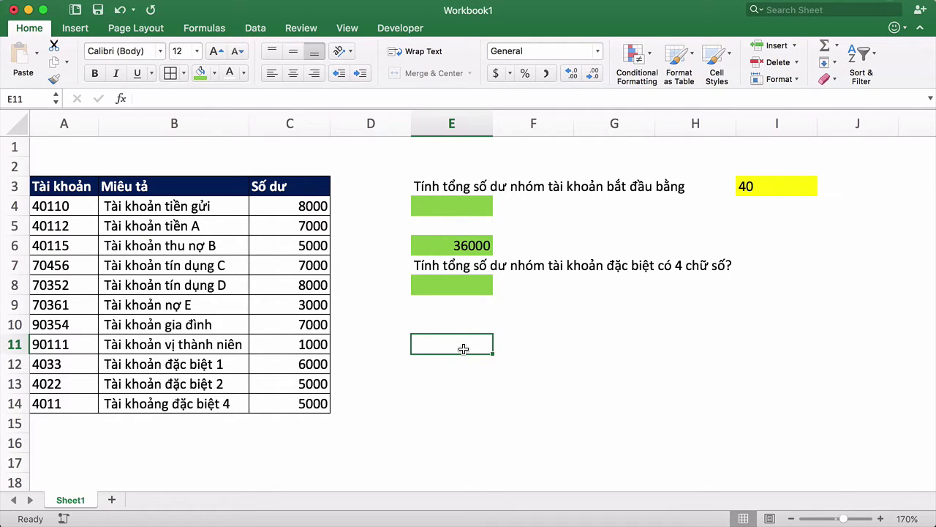
Enter =SUMIF(A:A,I3&"*",C:C) in E4 to total balances for accounts starting with the prefix.
{"action": "left_click", "coordinate": [451, 208]}
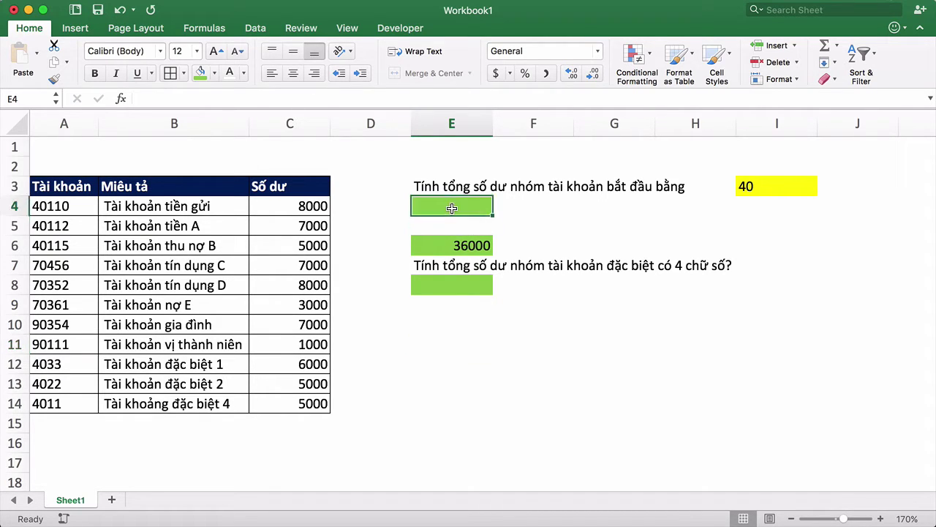
{"action": "type", "text": "="}
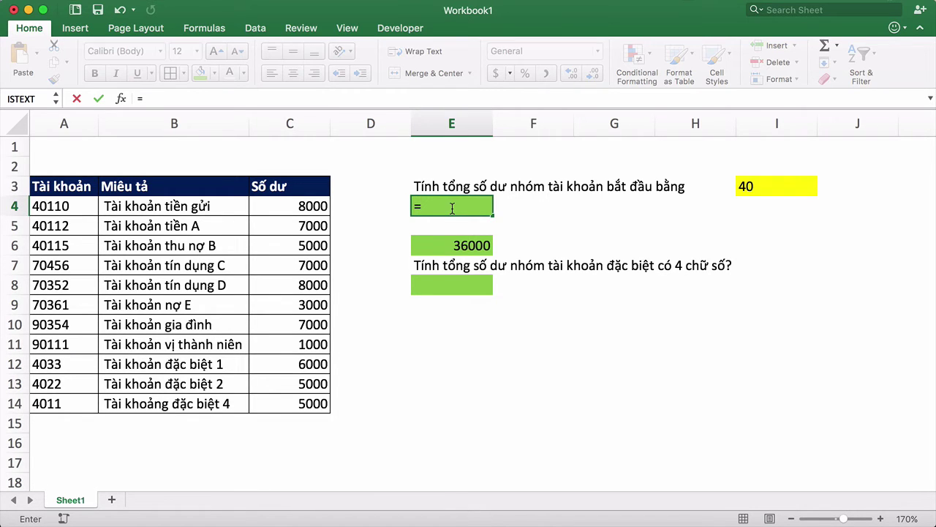
{"action": "type", "text": "sumif("}
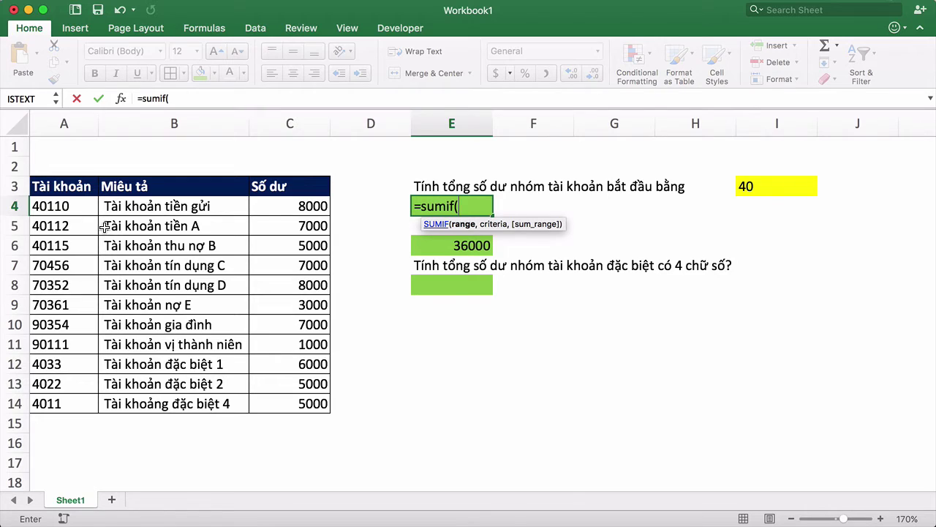
{"action": "left_click", "coordinate": [64, 123]}
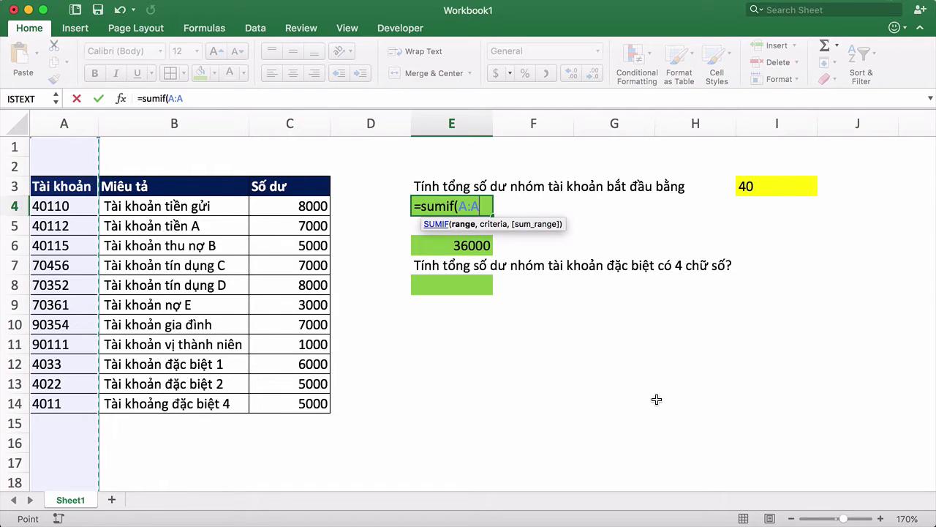
{"action": "type", "text": ","}
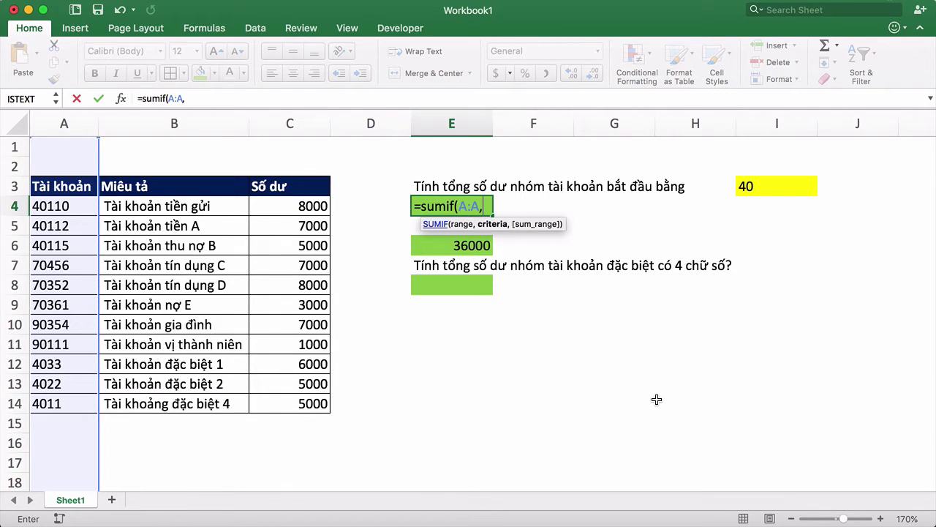
{"action": "left_click", "coordinate": [773, 185]}
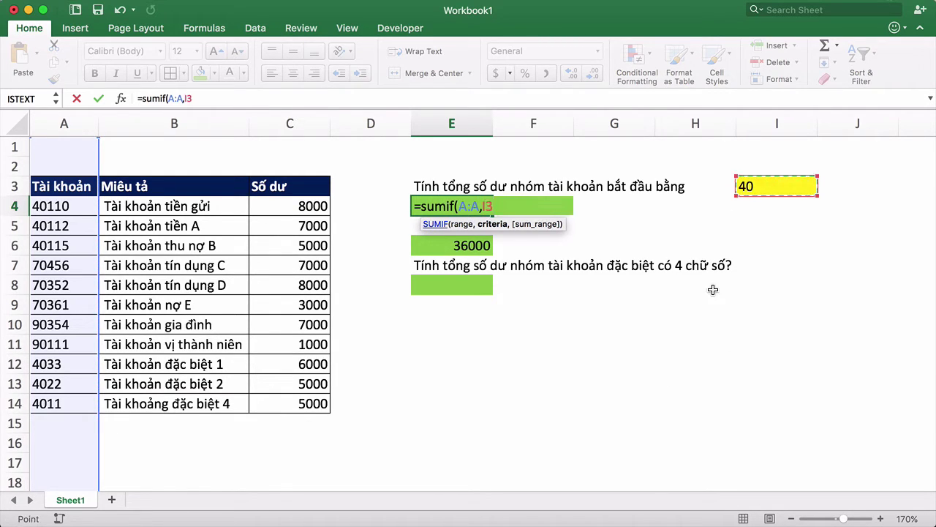
{"action": "type", "text": "&\"*\""}
{"action": "type", "text": ","}
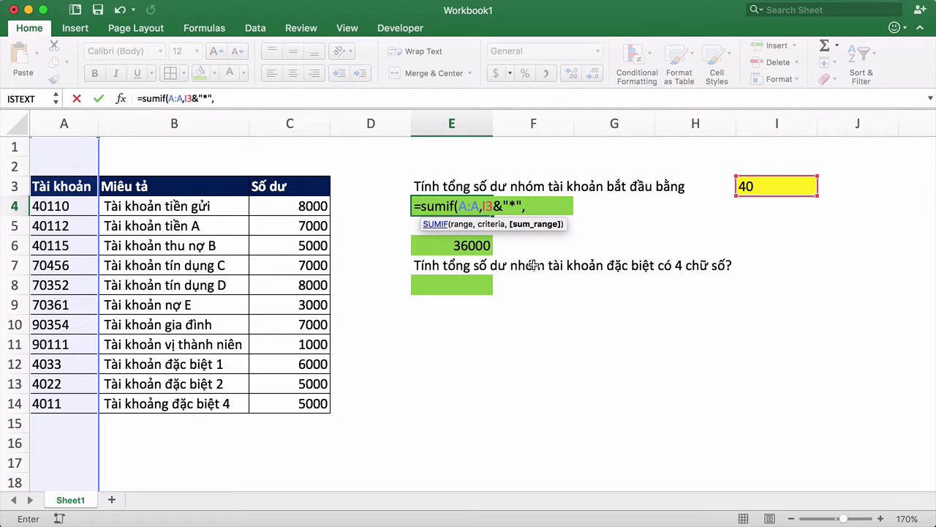
{"action": "left_click", "coordinate": [290, 128]}
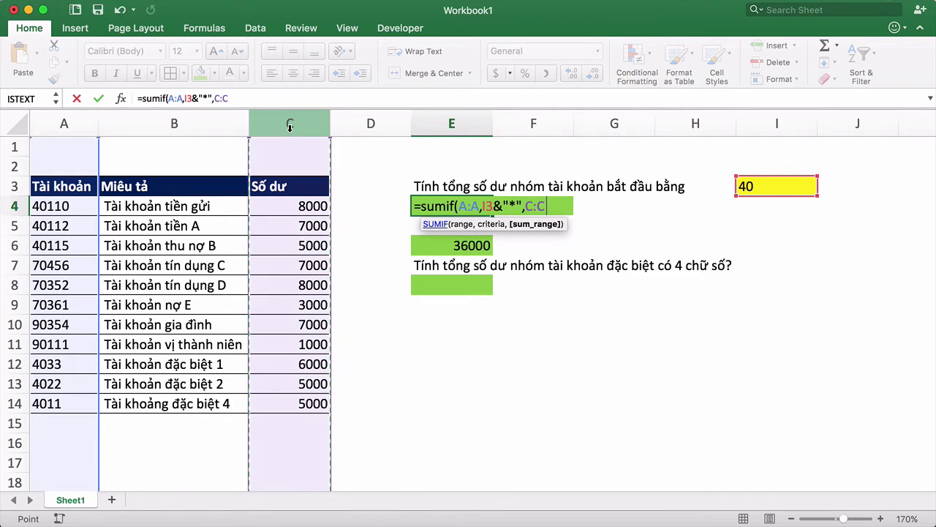
{"action": "type", "text": ")"}
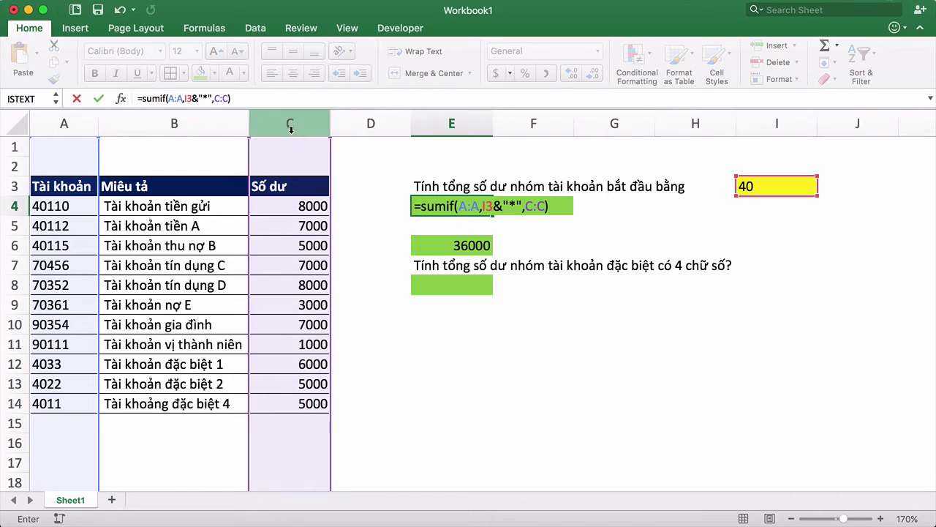
{"action": "key", "text": "Return"}
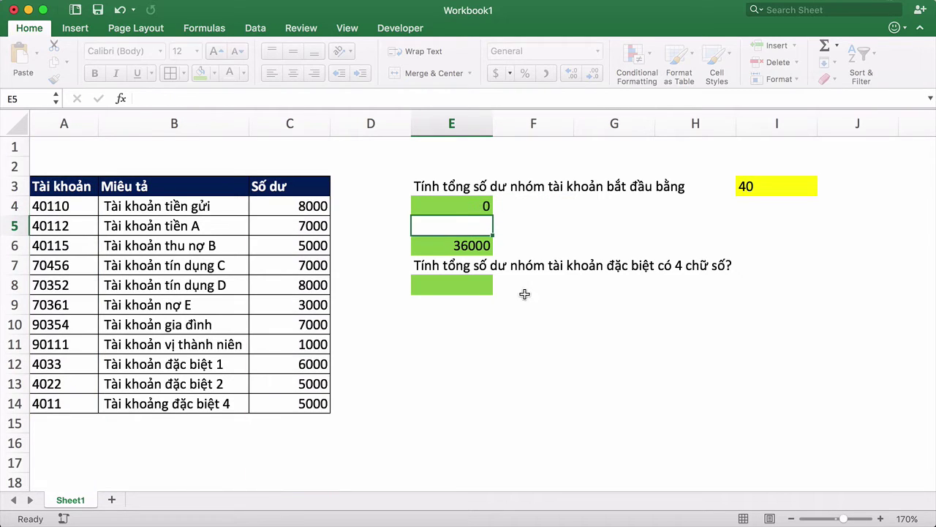
{"action": "left_click", "coordinate": [504, 318]}
{"action": "left_click", "coordinate": [457, 205]}
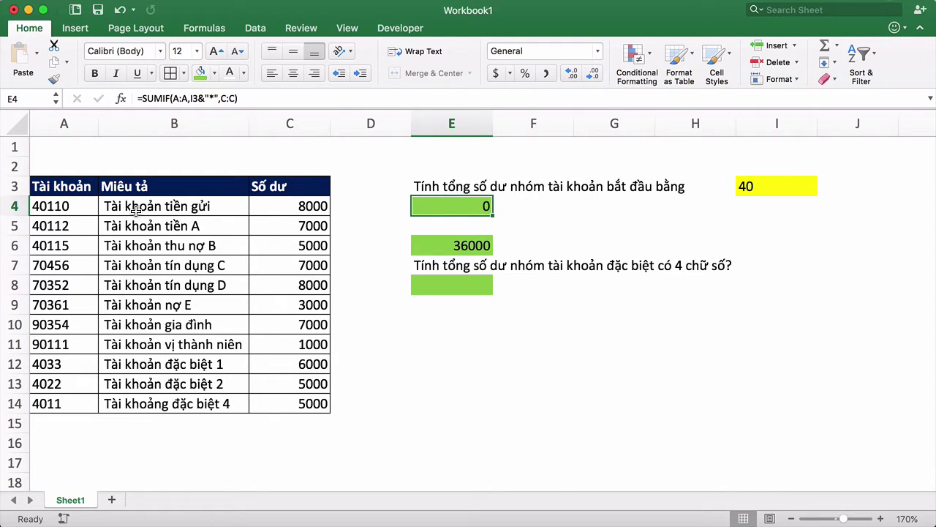
{"action": "left_click", "coordinate": [84, 208]}
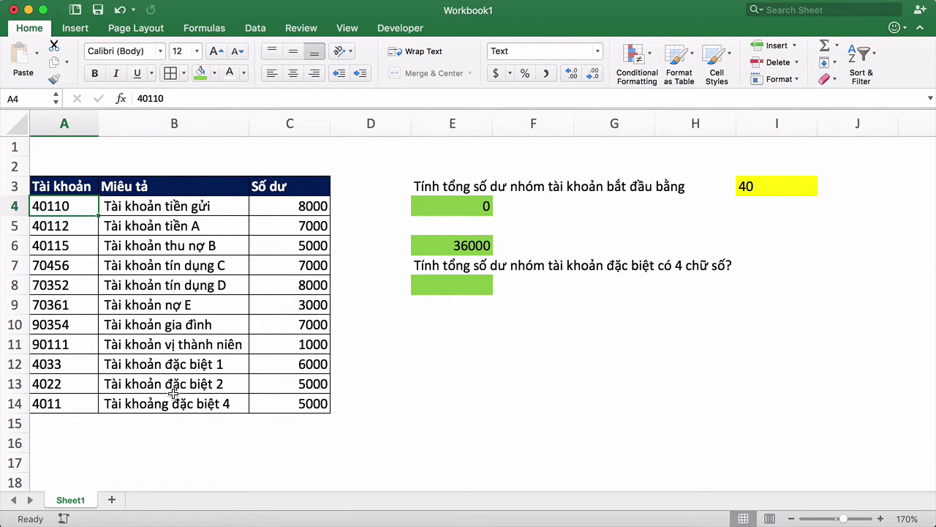
{"action": "left_click", "coordinate": [168, 434]}
{"action": "type", "text": "=is"}
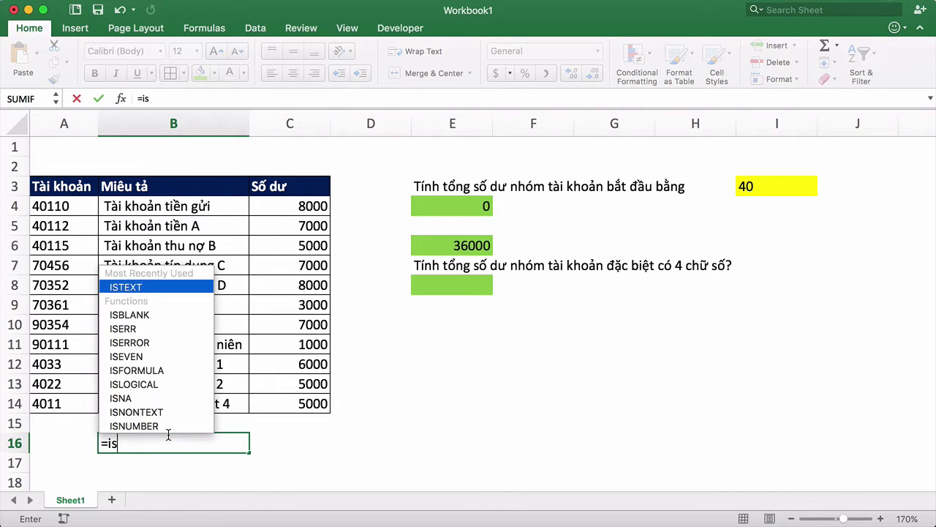
{"action": "type", "text": "tex"}
{"action": "key", "text": "Tab"}
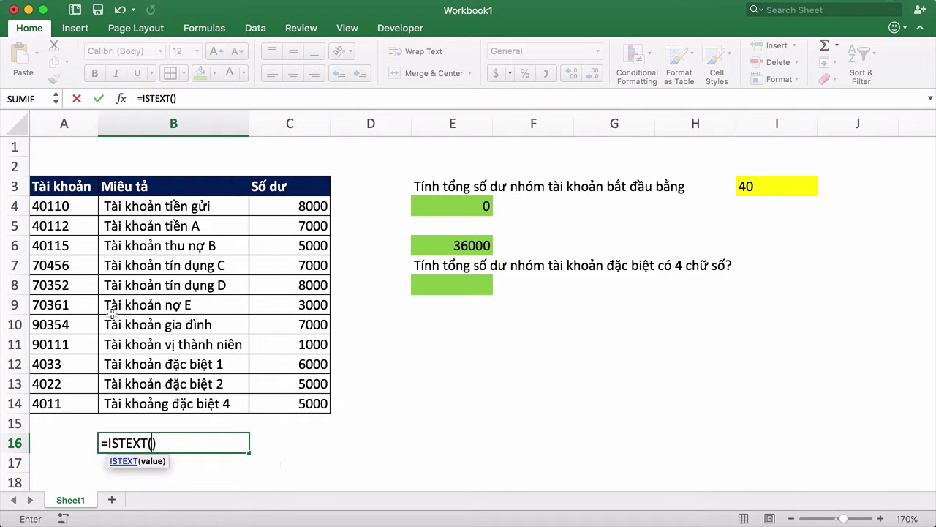
{"action": "left_click", "coordinate": [73, 205]}
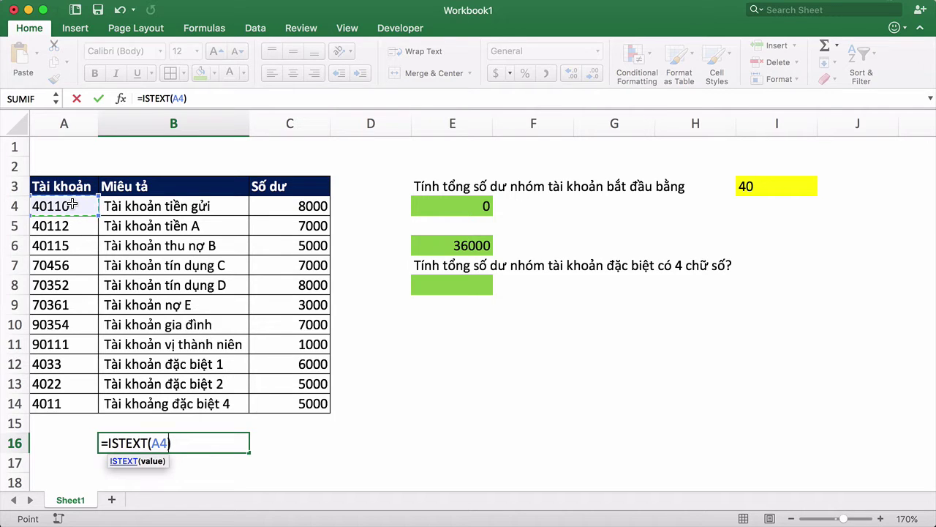
{"action": "key", "text": "Return"}
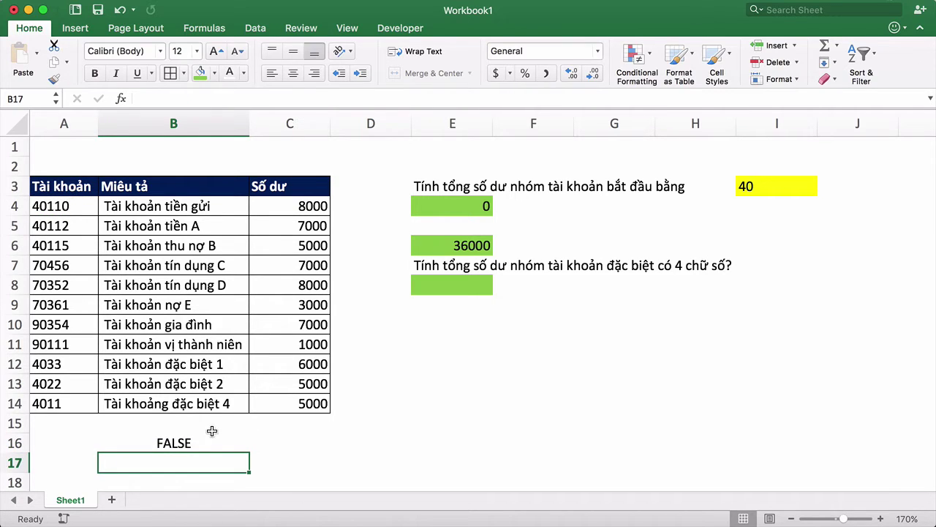
{"action": "left_click", "coordinate": [209, 439]}
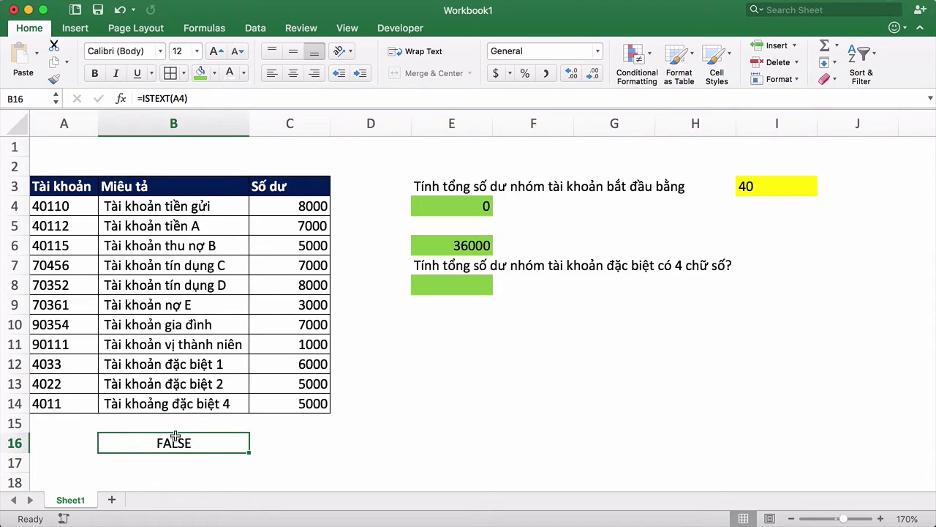
{"action": "left_click", "coordinate": [462, 200]}
{"action": "left_click", "coordinate": [190, 97]}
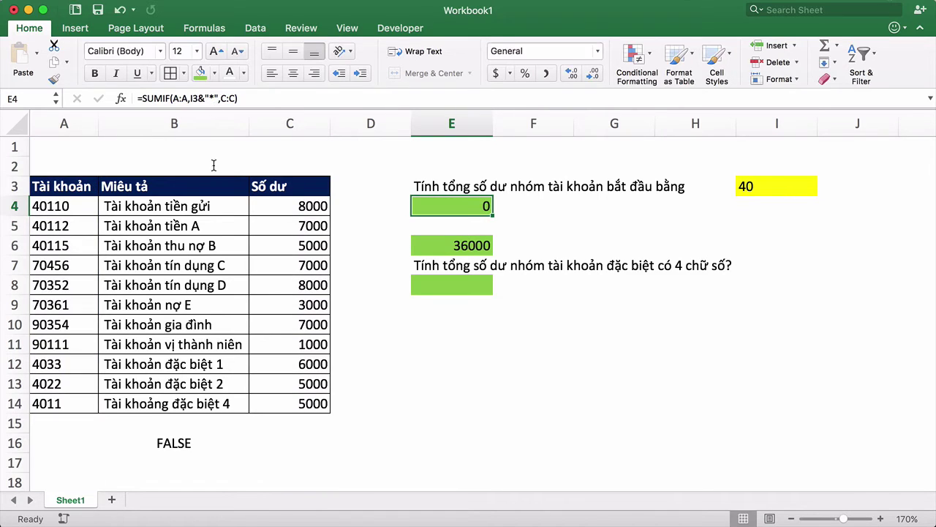
{"action": "left_click", "coordinate": [192, 448]}
Clear B16's FALSE result and insert a new column B headed 'TK Text'.
{"action": "key", "text": "Delete"}
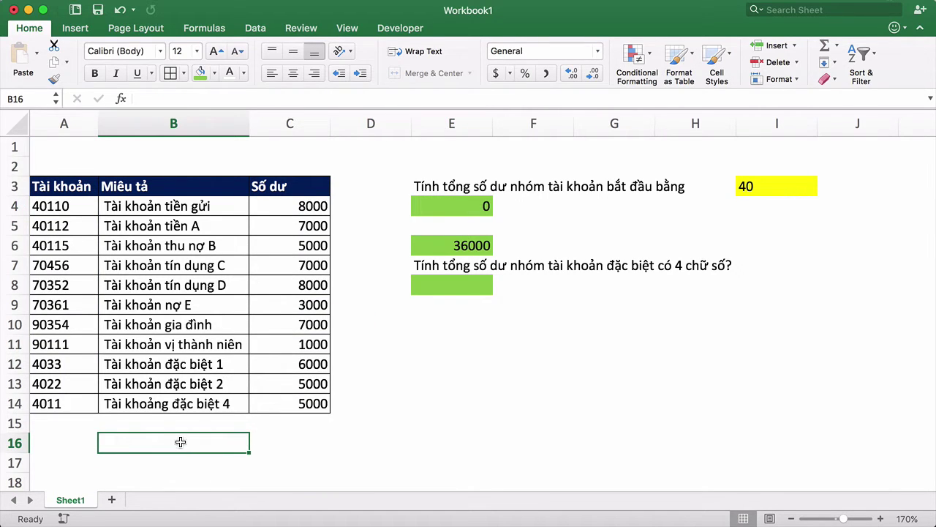
{"action": "left_click", "coordinate": [287, 457]}
{"action": "left_click", "coordinate": [162, 127]}
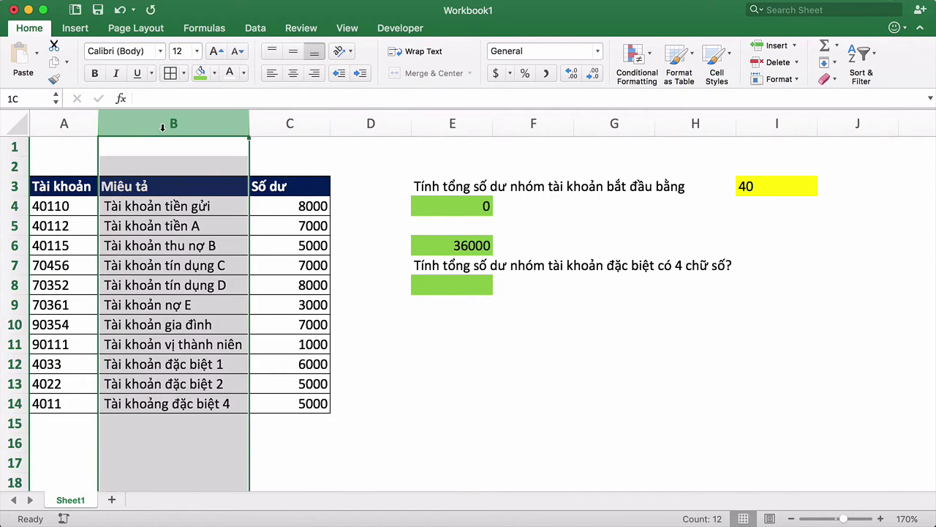
{"action": "right_click", "coordinate": [163, 127]}
{"action": "left_click", "coordinate": [214, 199]}
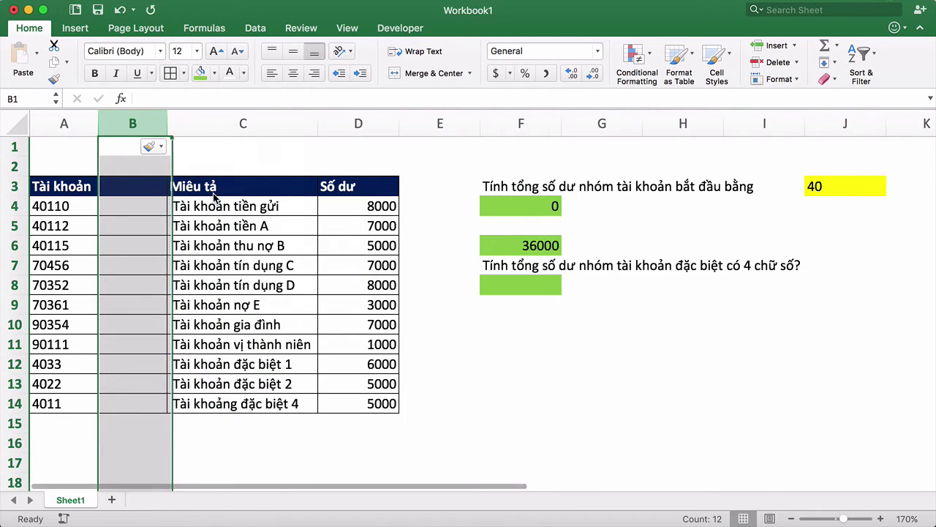
{"action": "left_click", "coordinate": [139, 188]}
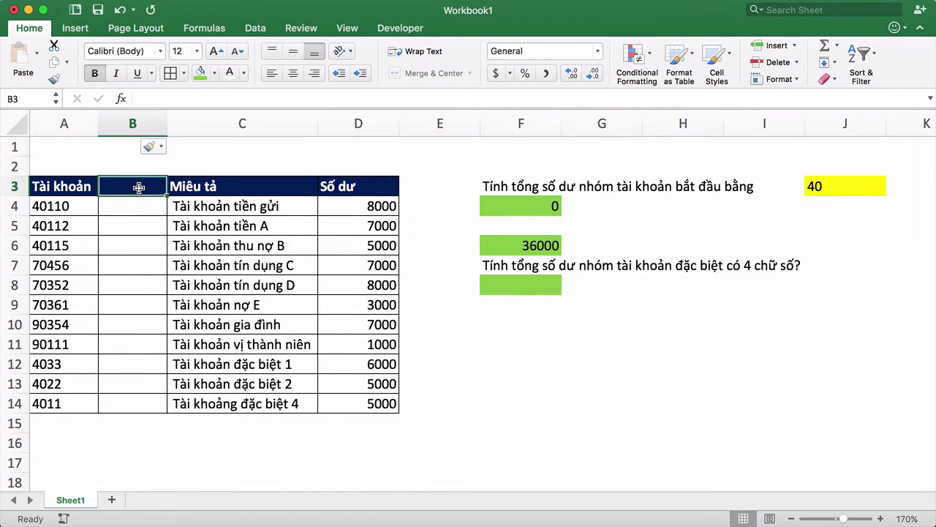
{"action": "type", "text": "TK Te"}
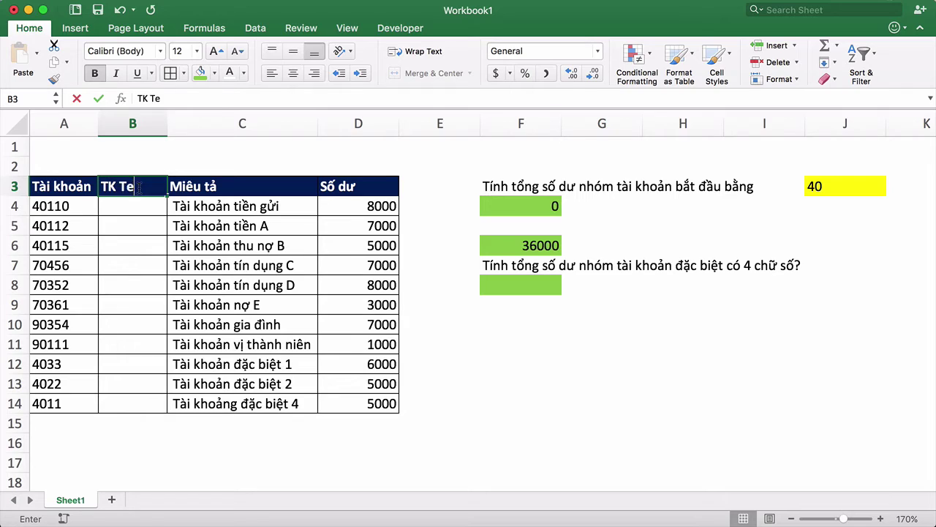
{"action": "type", "text": "xt"}
{"action": "key", "text": "Return"}
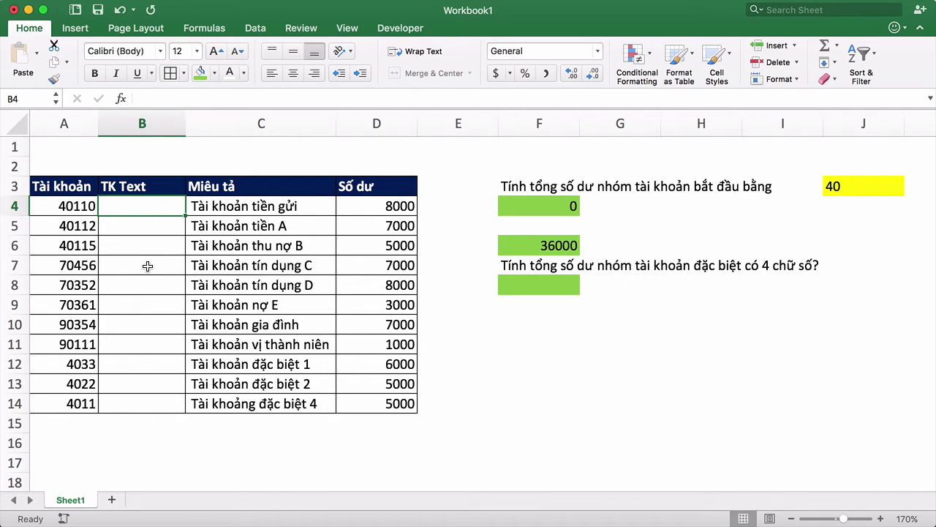
Enter =TEXT(A4,"0") in B4 and fill it down through B14.
{"action": "type", "text": "=text"}
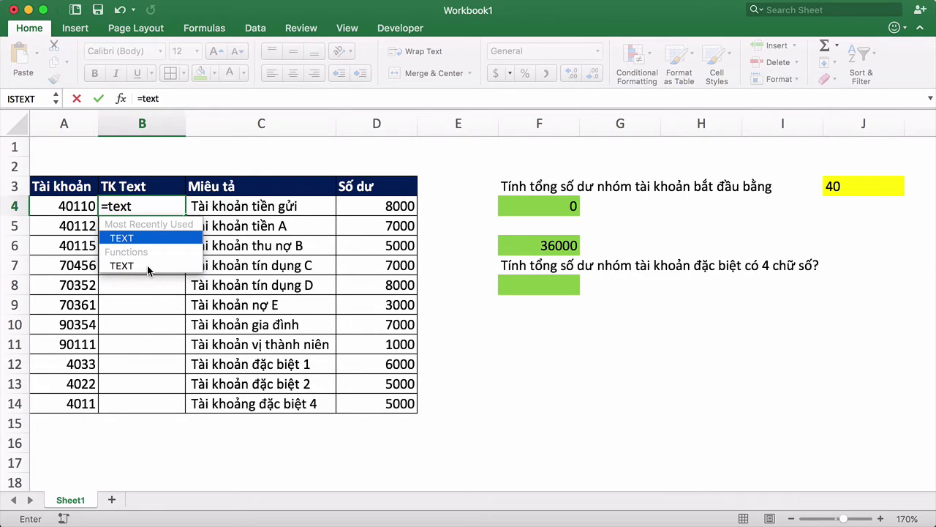
{"action": "type", "text": "("}
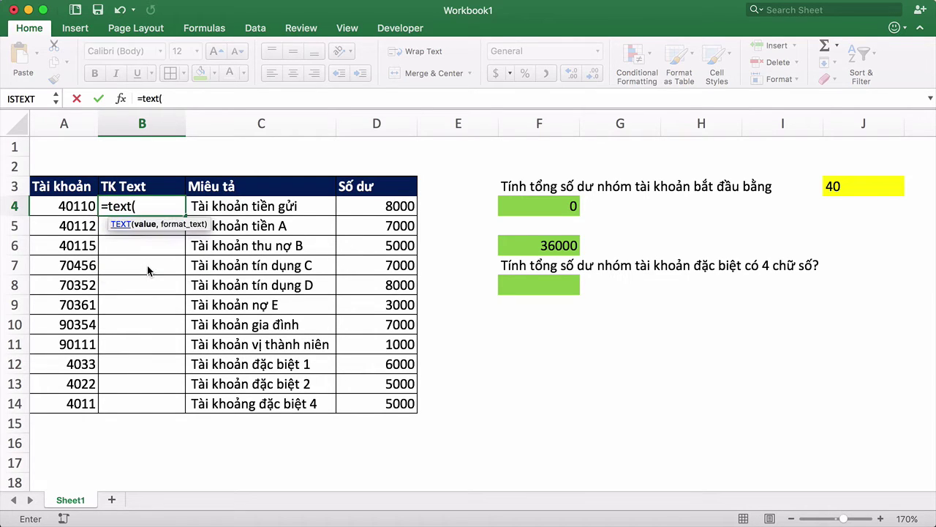
{"action": "left_click", "coordinate": [65, 208]}
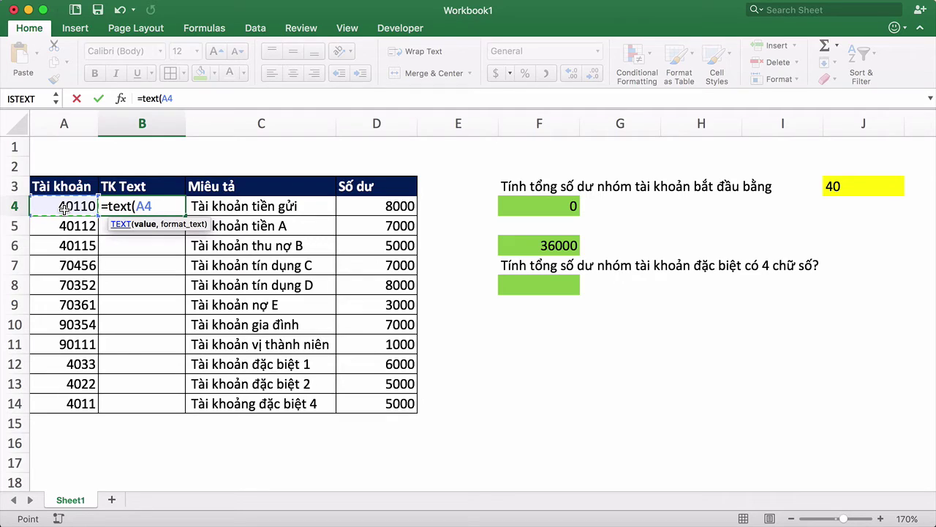
{"action": "type", "text": ",\"0\""}
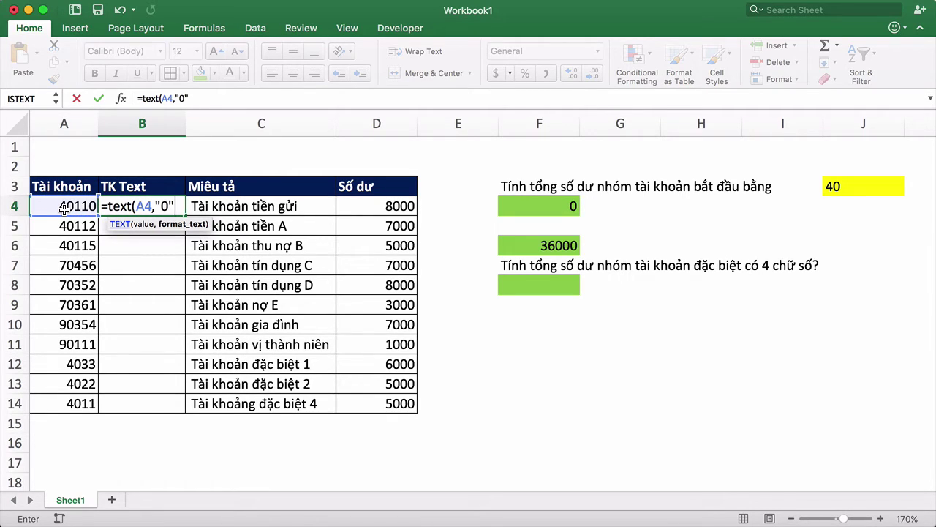
{"action": "type", "text": ")"}
{"action": "key", "text": "Return"}
{"action": "left_click", "coordinate": [138, 206]}
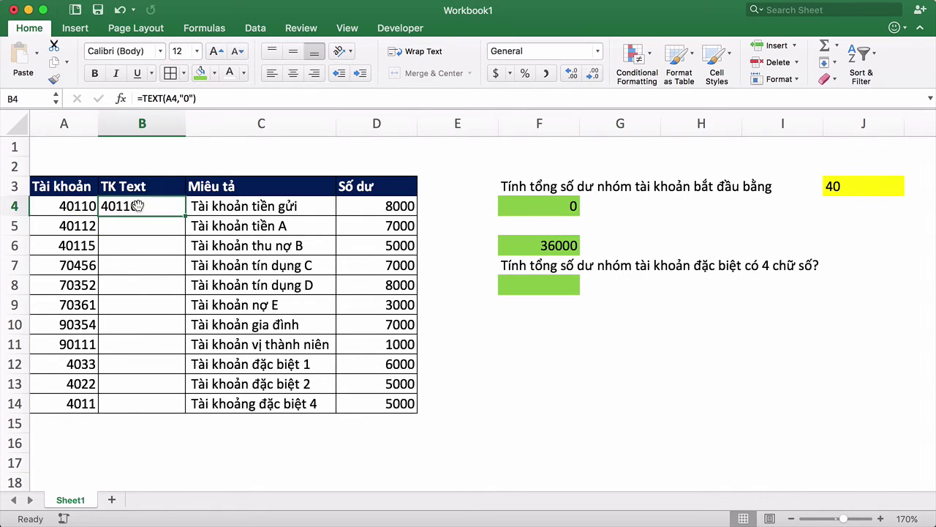
{"action": "double_click", "coordinate": [186, 214]}
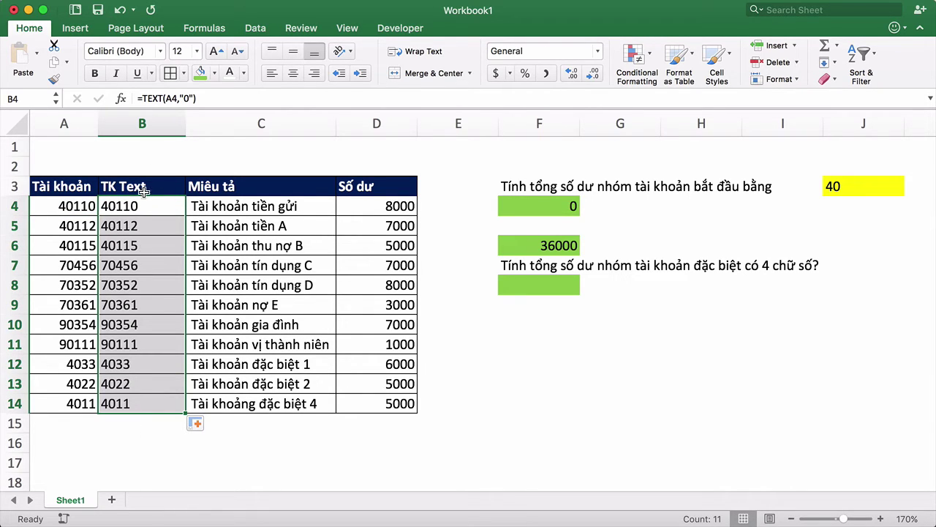
{"action": "left_click", "coordinate": [138, 434]}
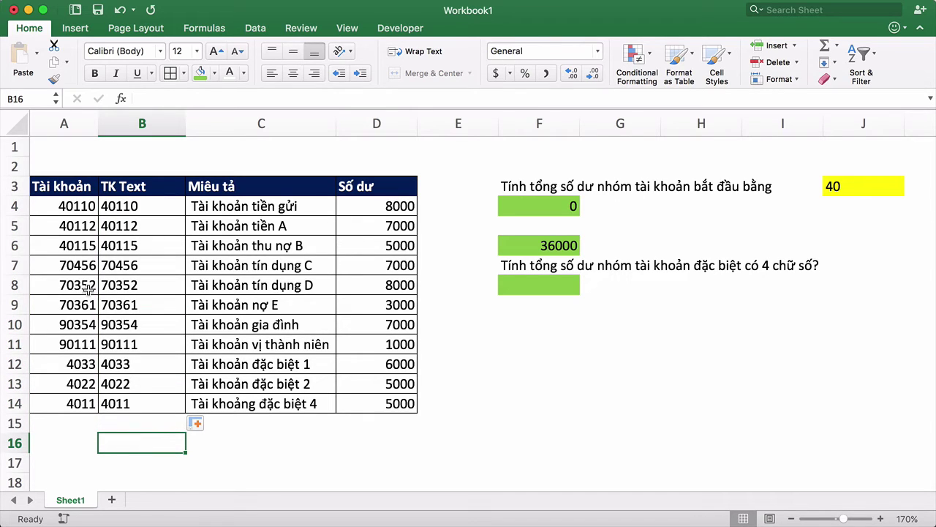
Enter =ISTEXT(A4) in A15, showing FALSE for the numeric account.
{"action": "left_click", "coordinate": [74, 207]}
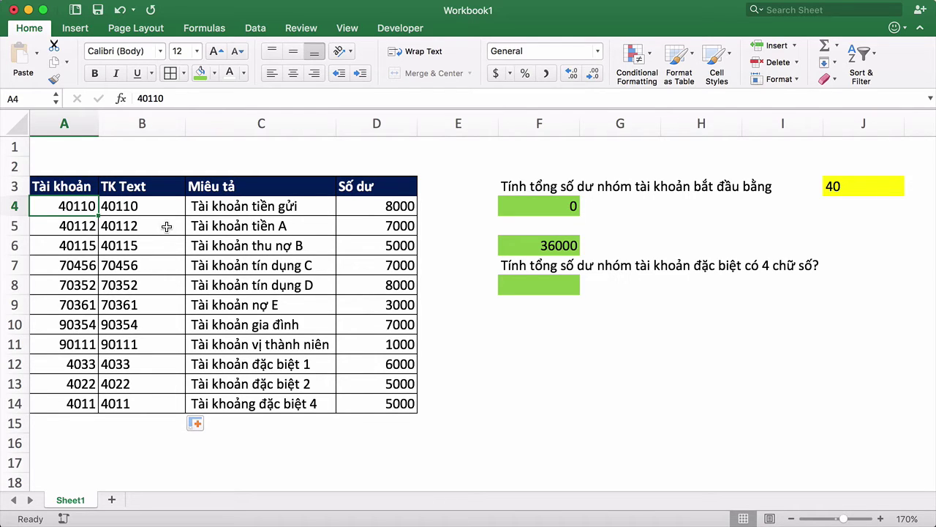
{"action": "left_click_drag", "start_coordinate": [150, 205], "coordinate": [158, 399]}
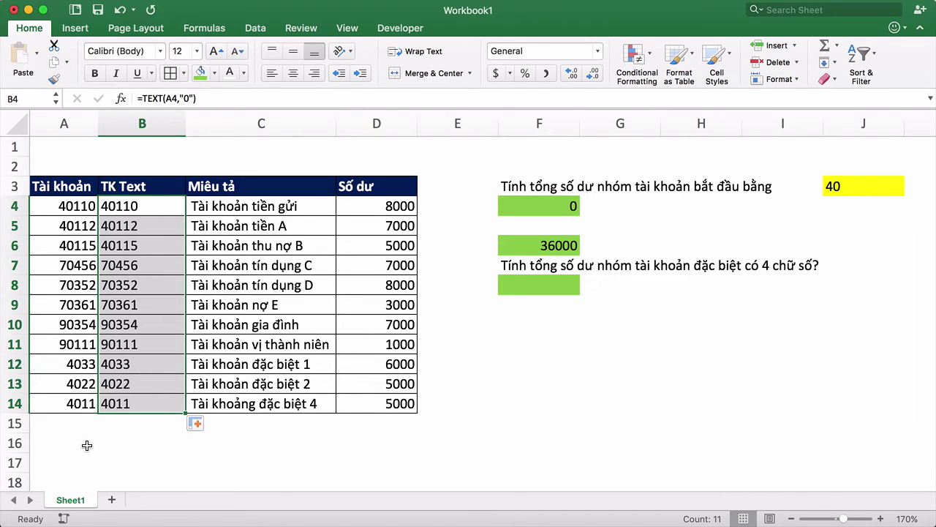
{"action": "left_click", "coordinate": [73, 424]}
{"action": "type", "text": "="}
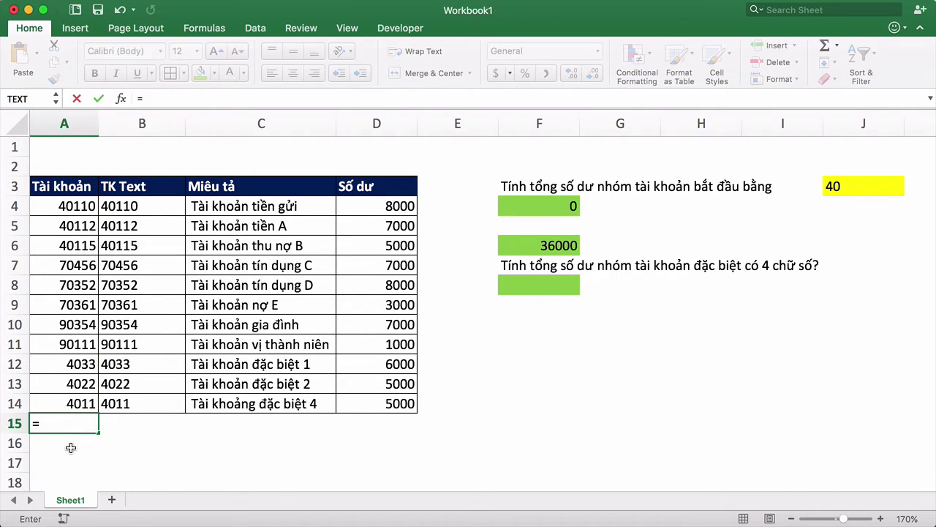
{"action": "type", "text": "is"}
{"action": "key", "text": "Tab"}
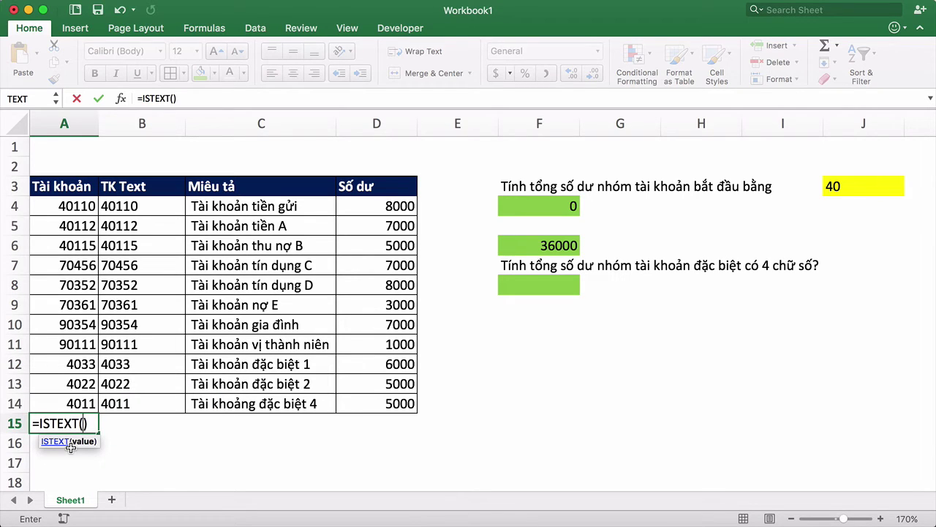
{"action": "left_click", "coordinate": [73, 206]}
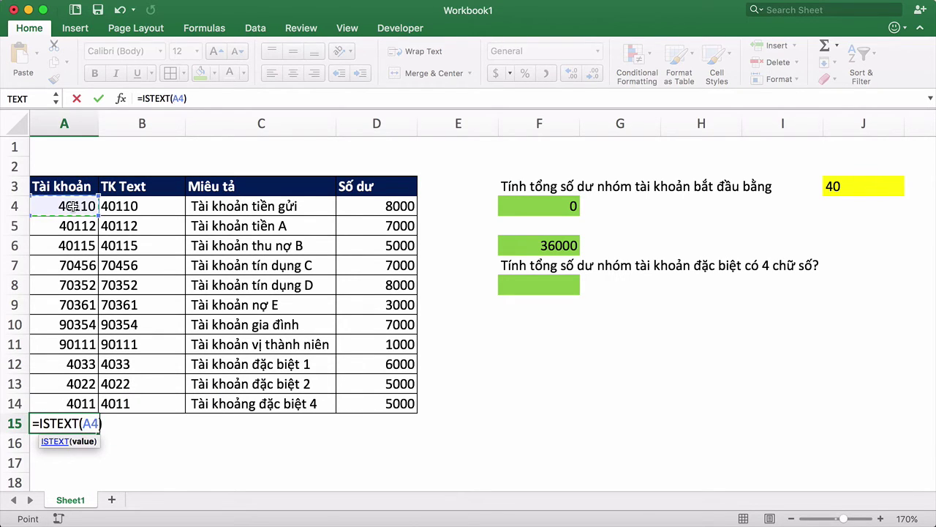
{"action": "key", "text": "Return"}
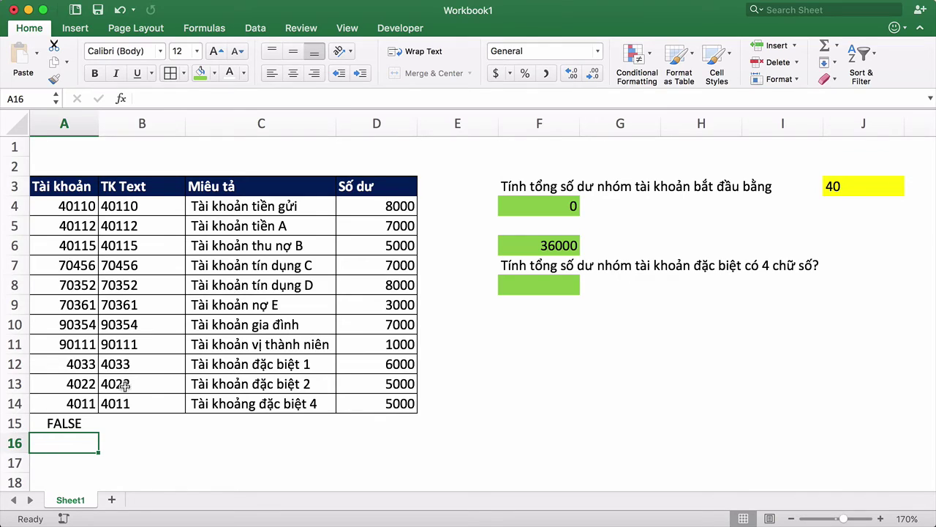
{"action": "left_click", "coordinate": [64, 426]}
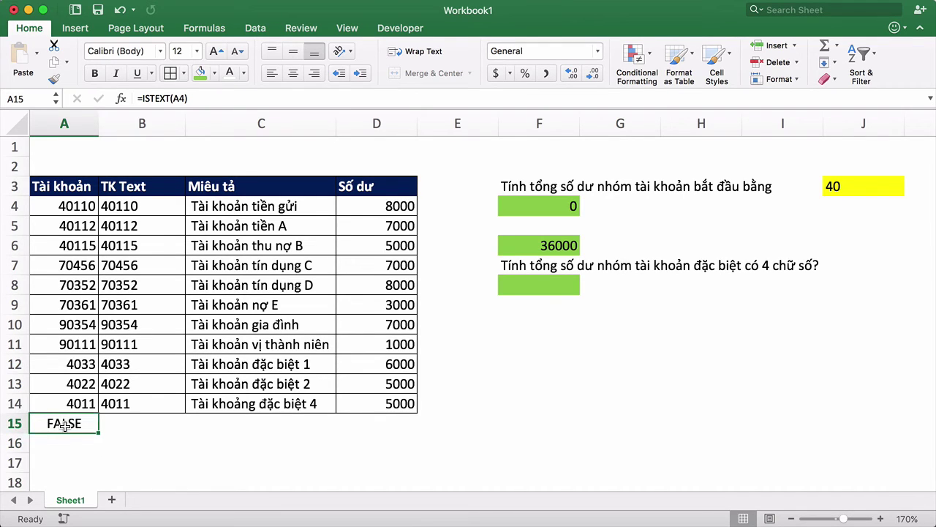
Enter =ISTEXT(B4) in B15, showing TRUE for the converted text value.
{"action": "left_click", "coordinate": [128, 422]}
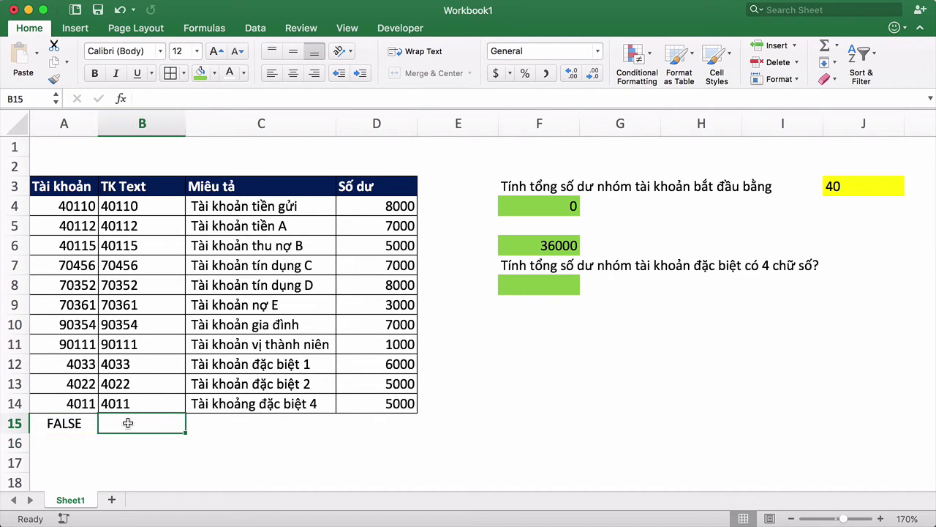
{"action": "left_click", "coordinate": [129, 461]}
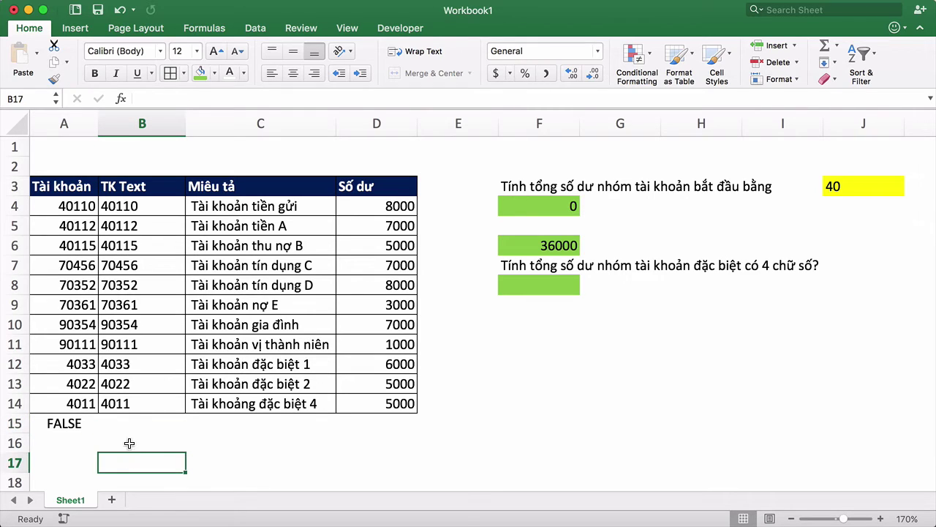
{"action": "left_click", "coordinate": [132, 420]}
{"action": "type", "text": "="}
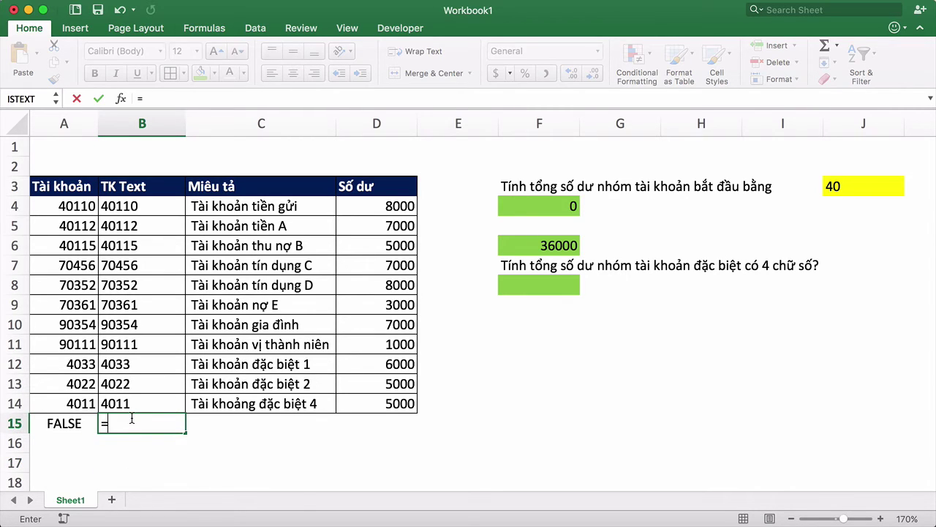
{"action": "type", "text": "is"}
{"action": "key", "text": "Tab"}
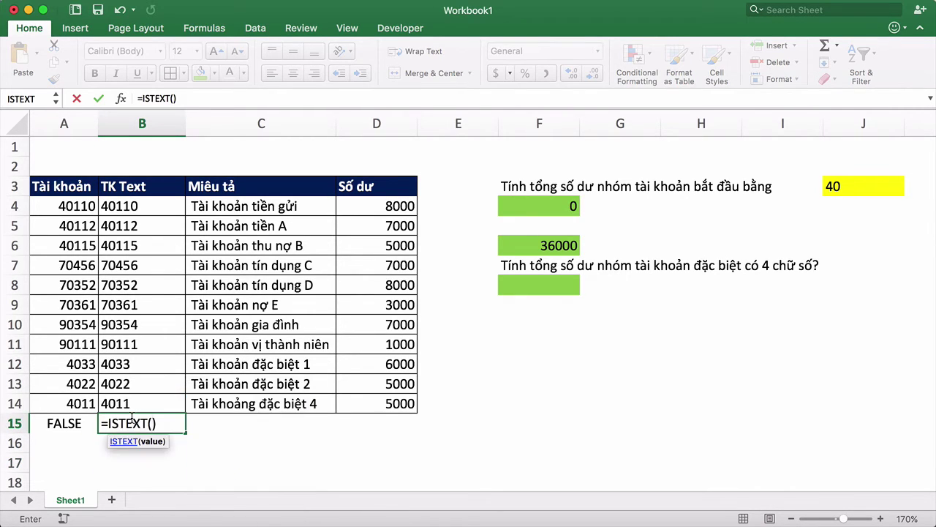
{"action": "left_click", "coordinate": [146, 207]}
{"action": "key", "text": "Return"}
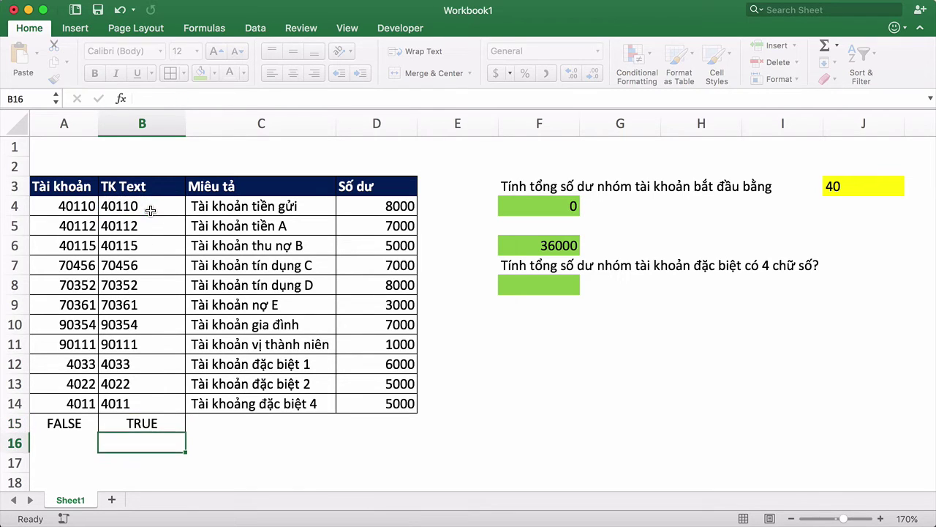
{"action": "left_click", "coordinate": [148, 424]}
{"action": "left_click", "coordinate": [225, 437]}
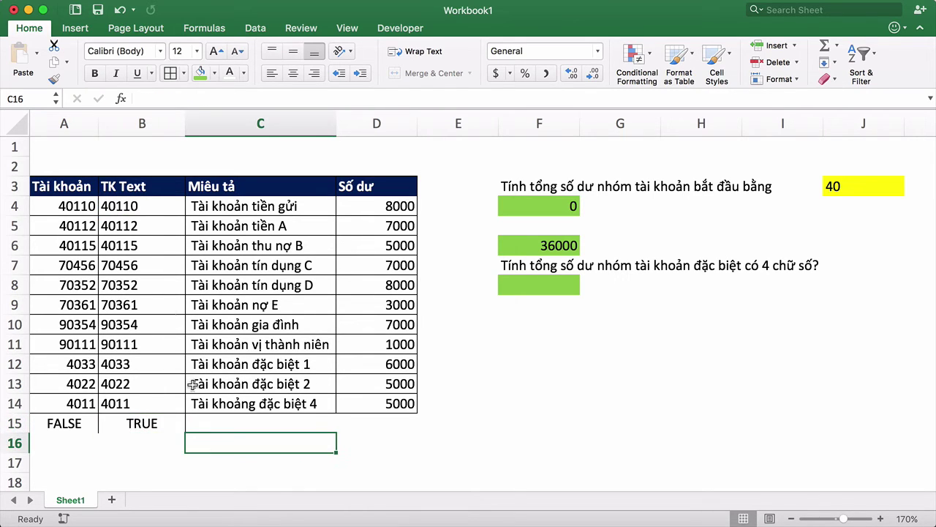
{"action": "left_click", "coordinate": [135, 207]}
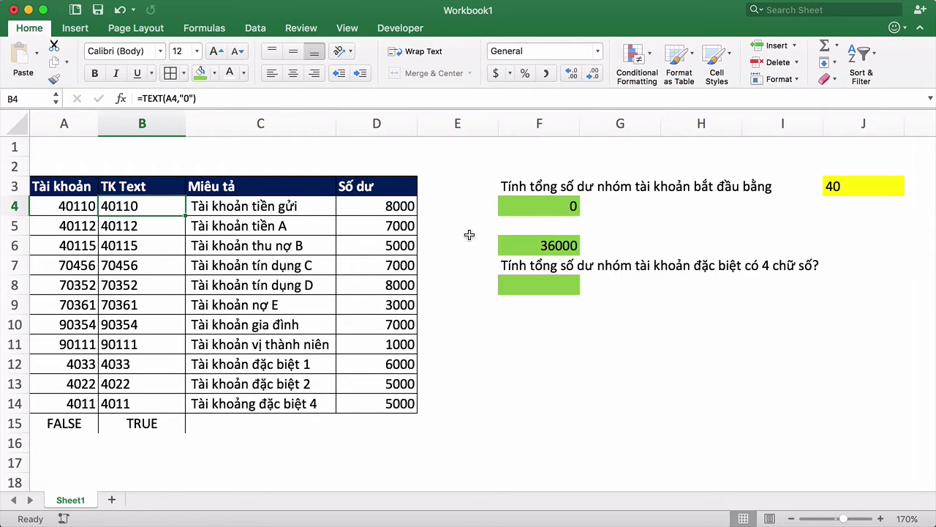
Change F4's SUMIF range from A:A to the TK Text column B:B, giving 36000.
{"action": "left_click", "coordinate": [534, 205]}
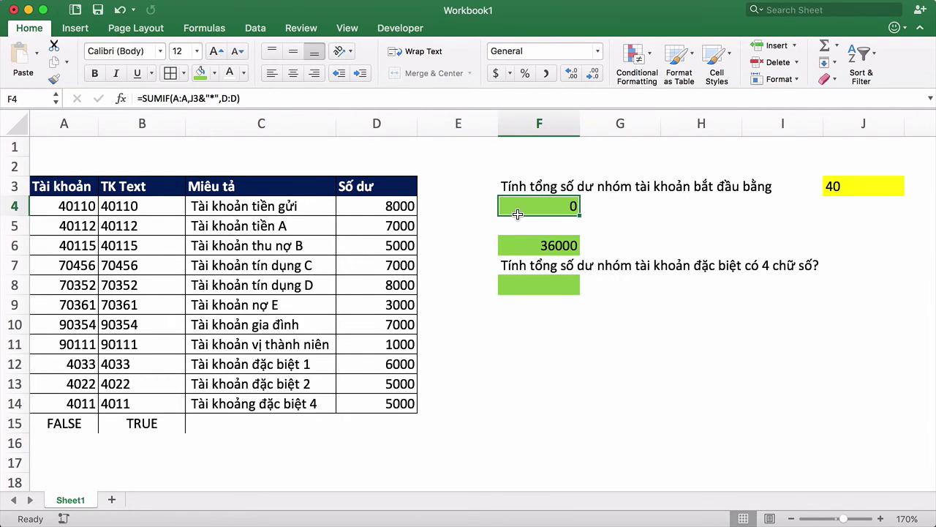
{"action": "left_click", "coordinate": [172, 98]}
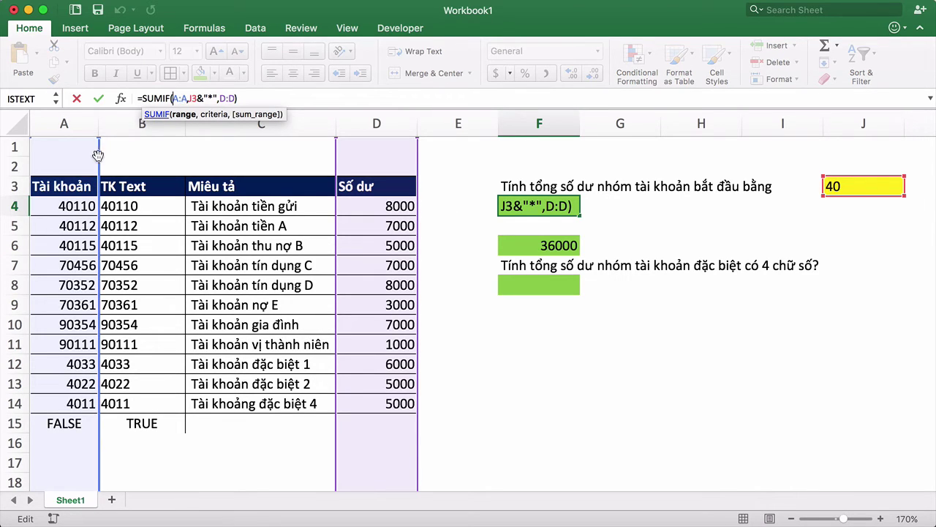
{"action": "left_click_drag", "start_coordinate": [100, 156], "coordinate": [152, 158]}
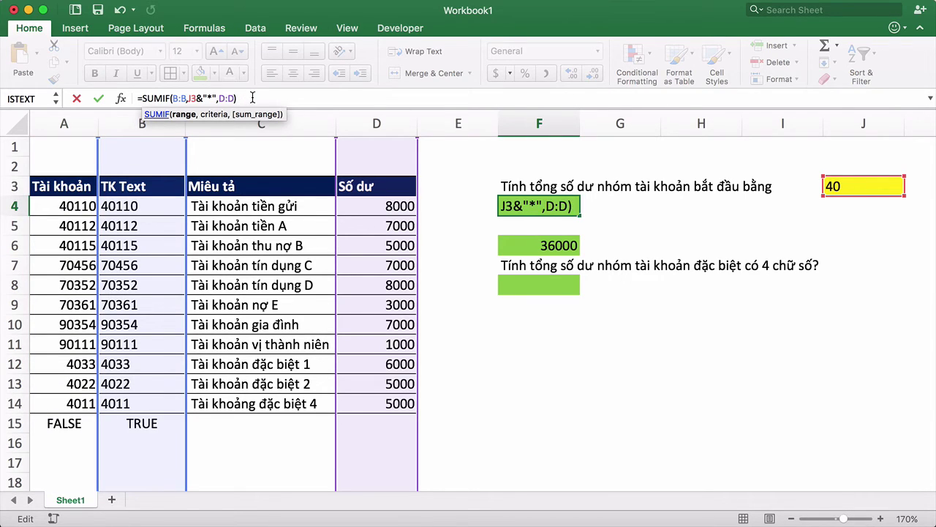
{"action": "key", "text": "Return"}
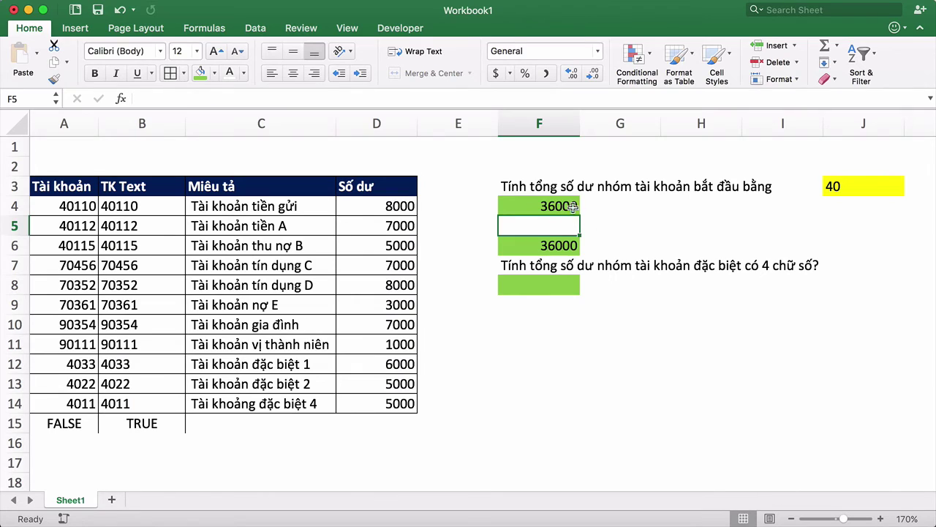
{"action": "left_click", "coordinate": [561, 206]}
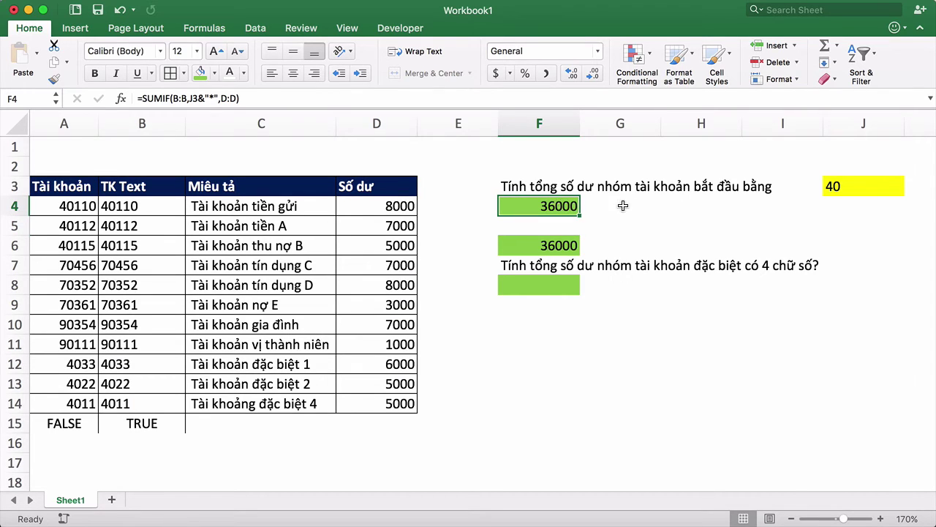
{"action": "left_click", "coordinate": [856, 186]}
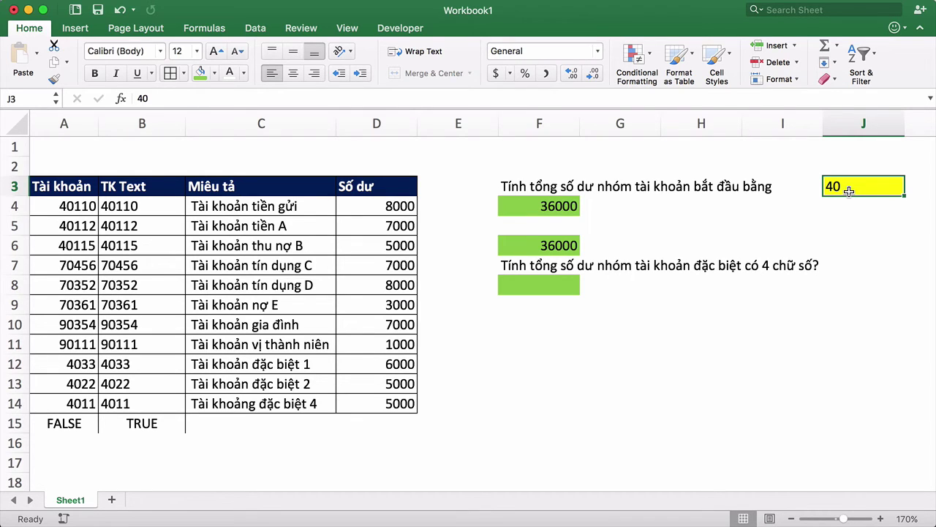
Set the J3 prefix to 70 and confirm F4 and F6 both total 18000.
{"action": "type", "text": "70"}
{"action": "key", "text": "Return"}
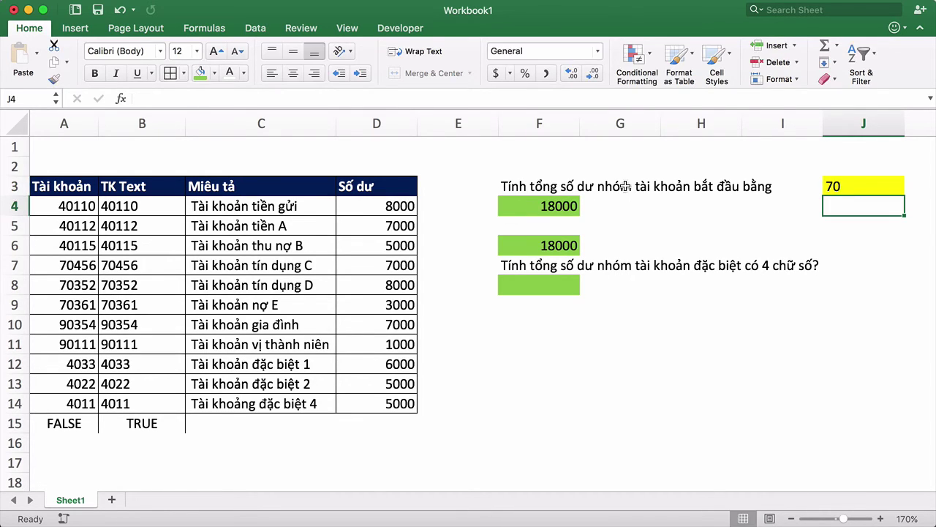
{"action": "left_click", "coordinate": [564, 206]}
{"action": "left_click", "coordinate": [819, 192]}
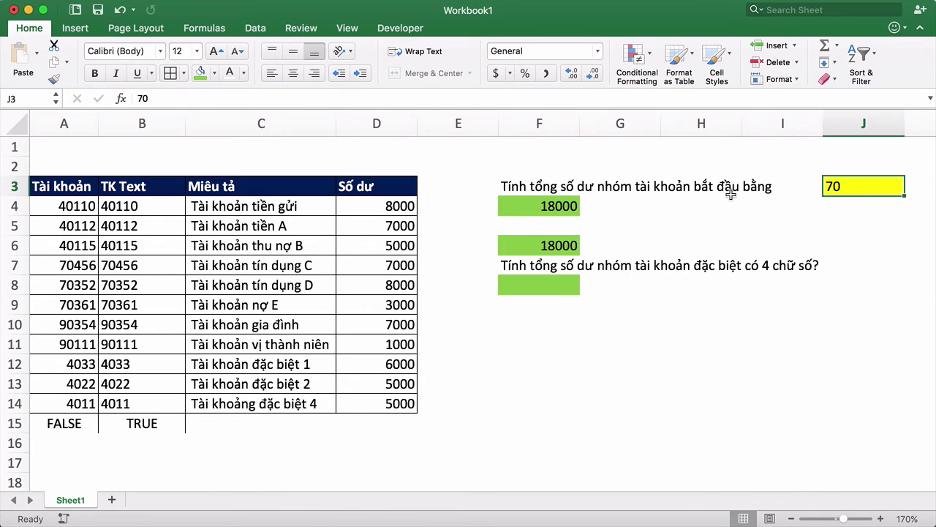
{"action": "left_click", "coordinate": [574, 242]}
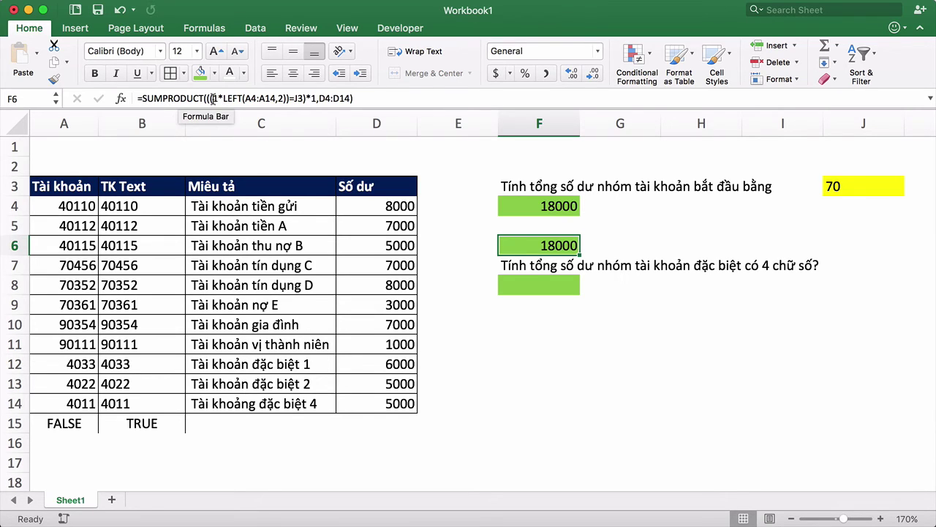
{"action": "left_click_drag", "start_coordinate": [251, 98], "coordinate": [370, 98]}
{"action": "left_click_drag", "start_coordinate": [163, 94], "coordinate": [141, 94]}
{"action": "key", "text": "Escape"}
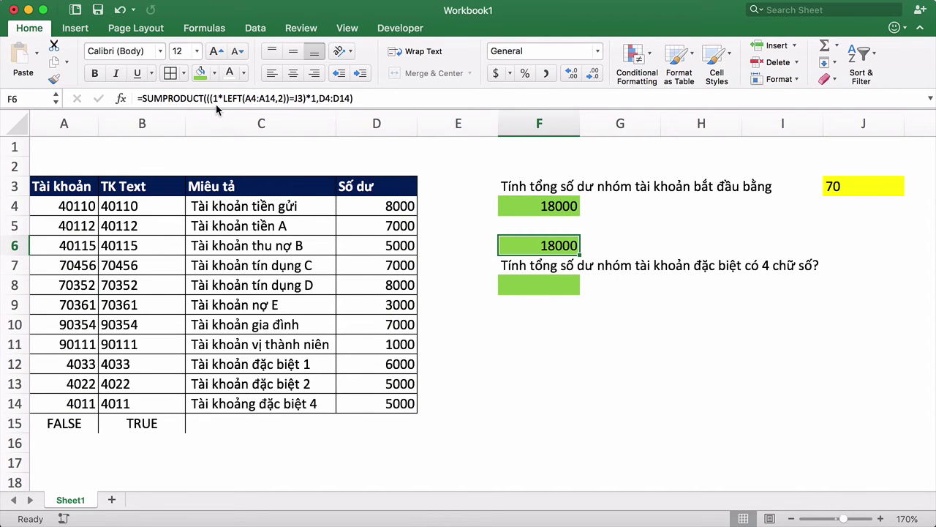
{"action": "left_click", "coordinate": [554, 323]}
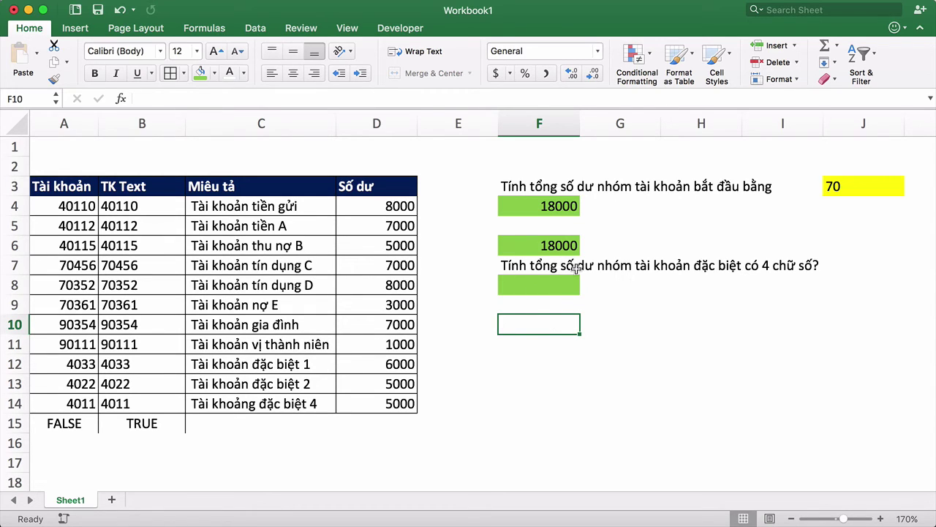
Look over the 4-digit account texts in B12:B14.
{"action": "left_click", "coordinate": [561, 283]}
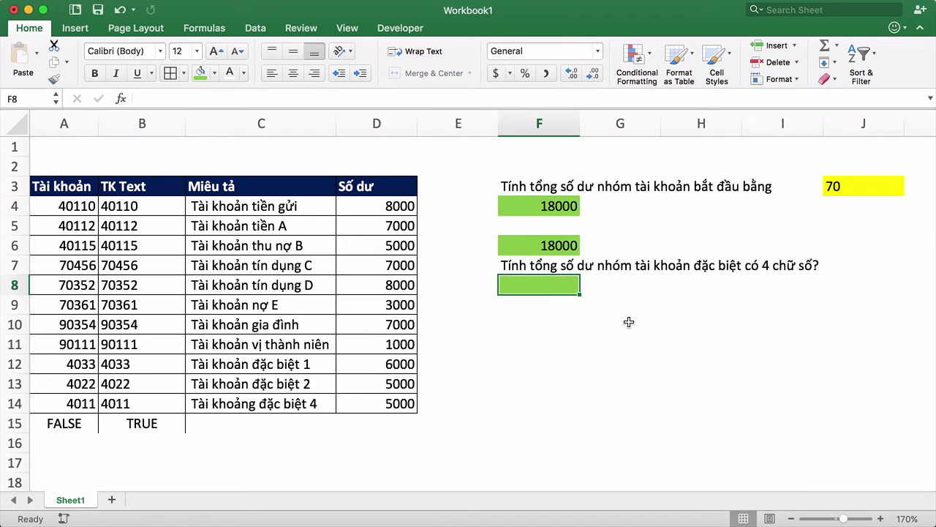
{"action": "left_click", "coordinate": [149, 365]}
{"action": "left_click_drag", "start_coordinate": [149, 365], "coordinate": [149, 396]}
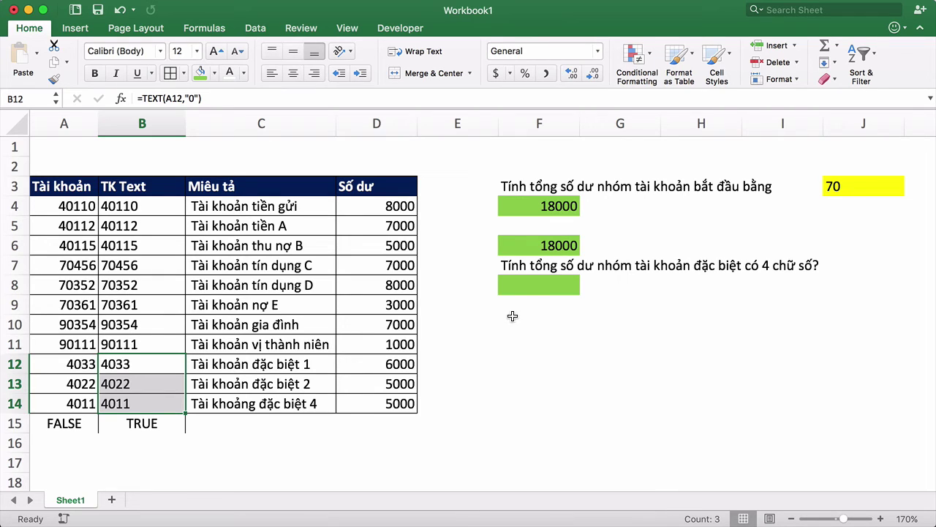
{"action": "left_click", "coordinate": [535, 287]}
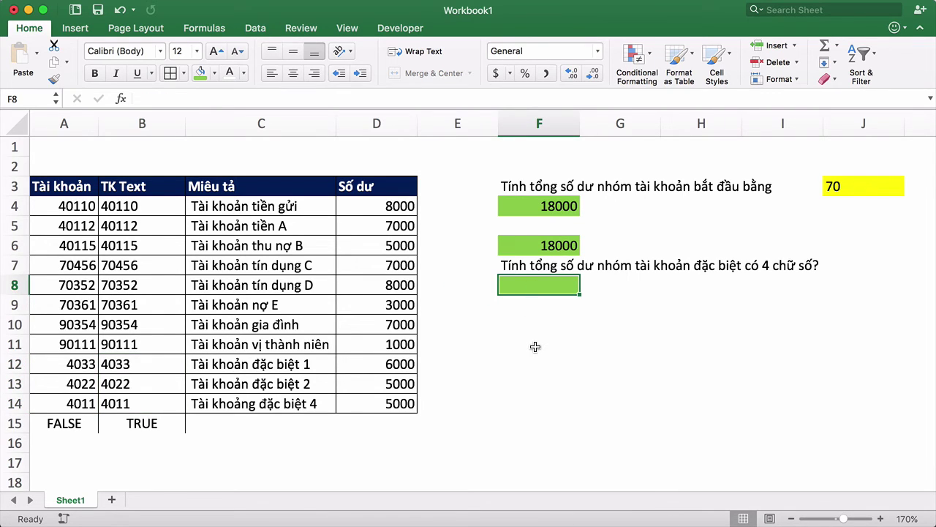
Enter =SUMIF(B:B,J3&"??",D:D) in F8 to total the 4-digit accounts.
{"action": "type", "text": "="}
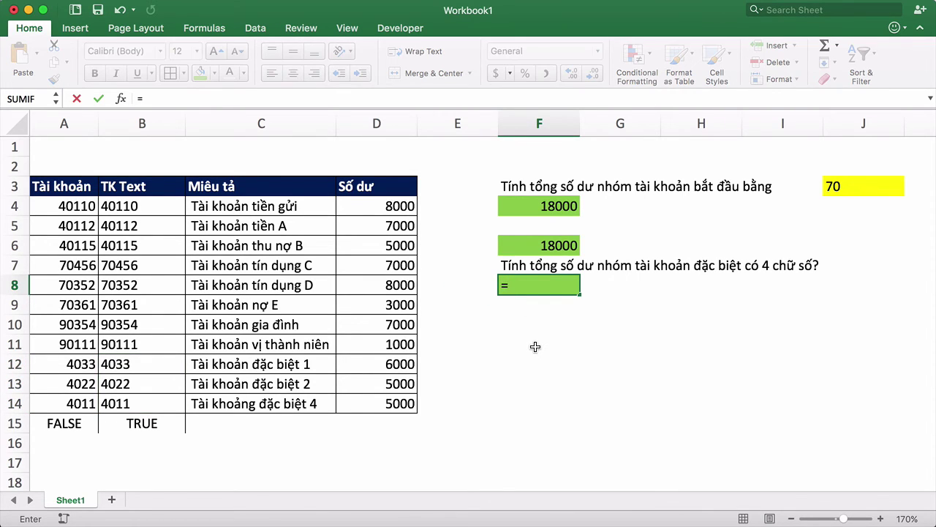
{"action": "type", "text": "sum"}
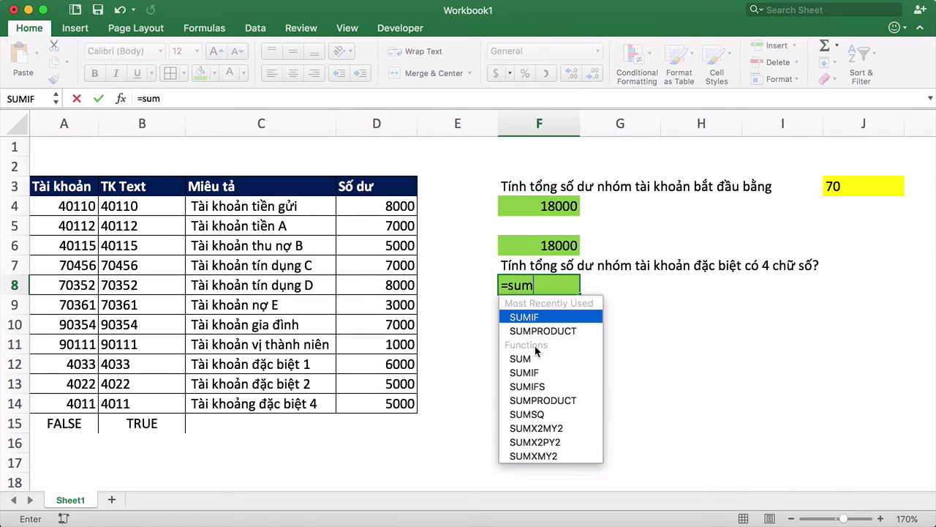
{"action": "type", "text": "if("}
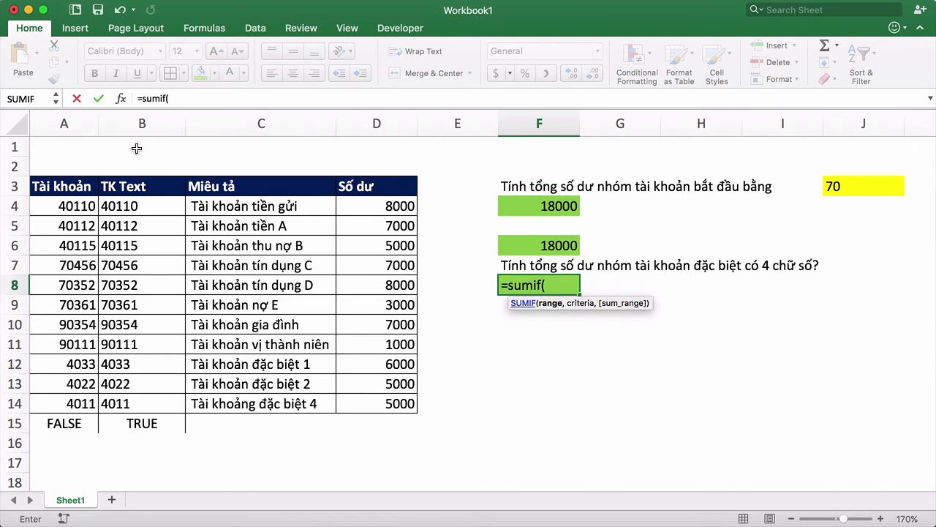
{"action": "left_click", "coordinate": [139, 123]}
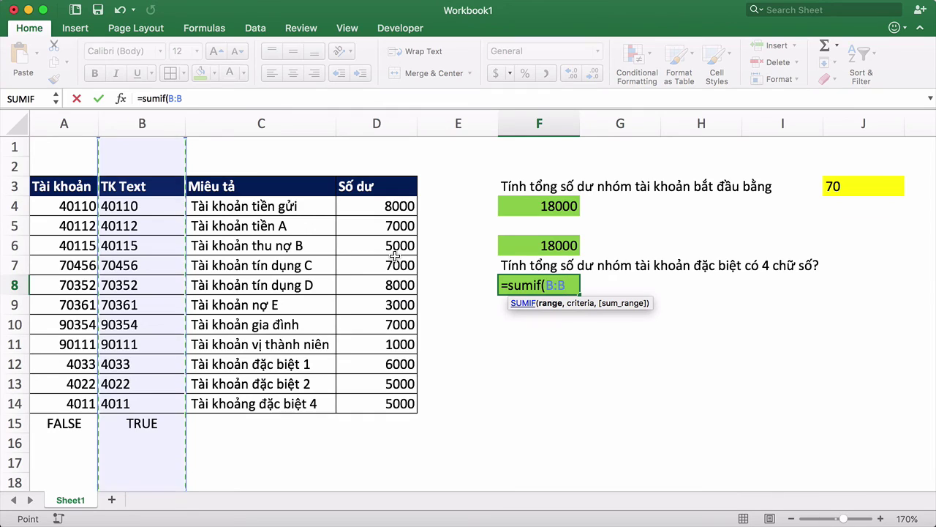
{"action": "type", "text": ","}
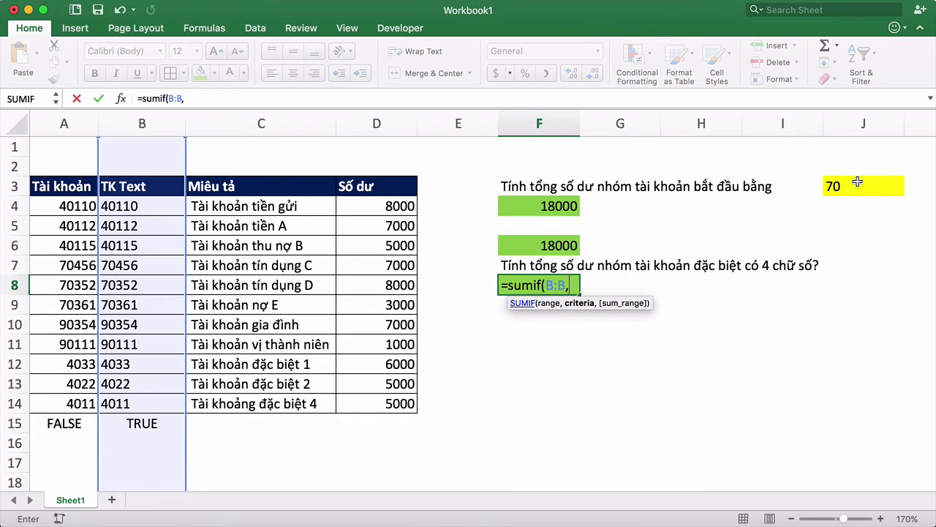
{"action": "left_click", "coordinate": [859, 184]}
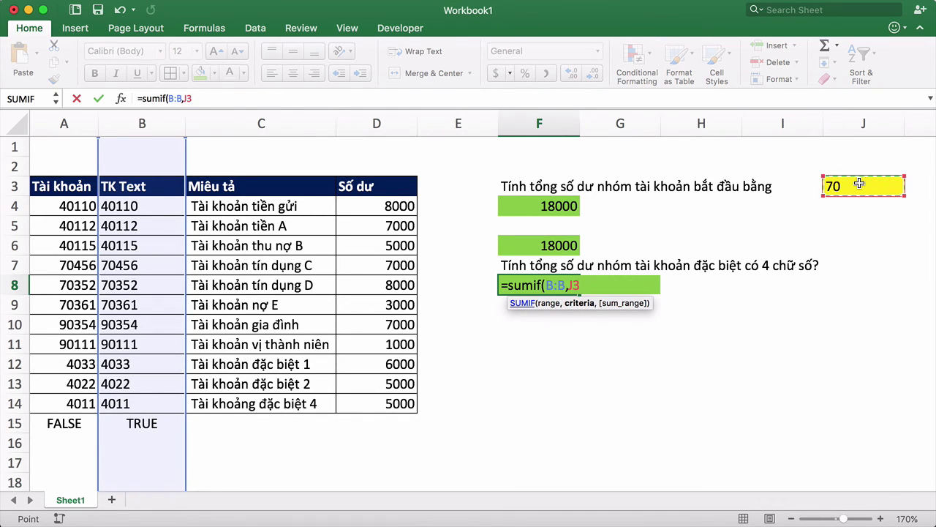
{"action": "type", "text": "&"}
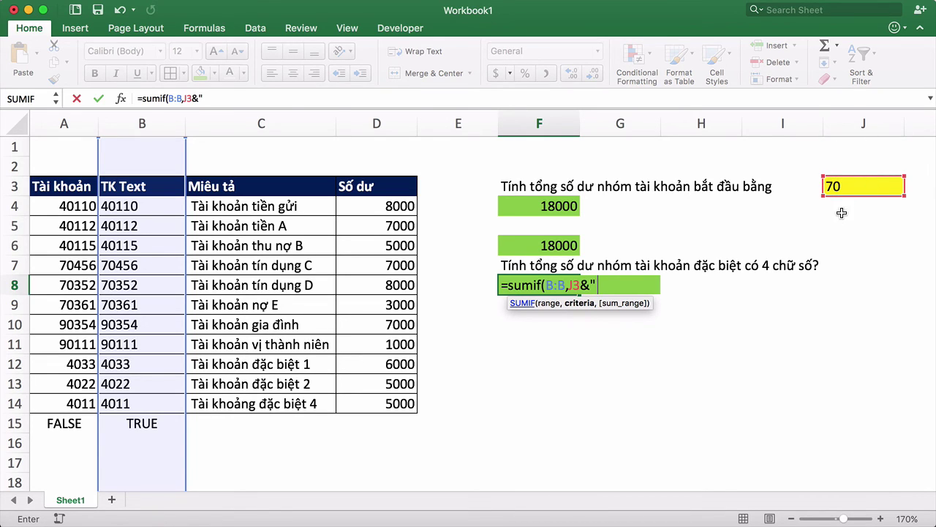
{"action": "type", "text": "?"}
{"action": "type", "text": ","}
{"action": "left_click", "coordinate": [377, 125]}
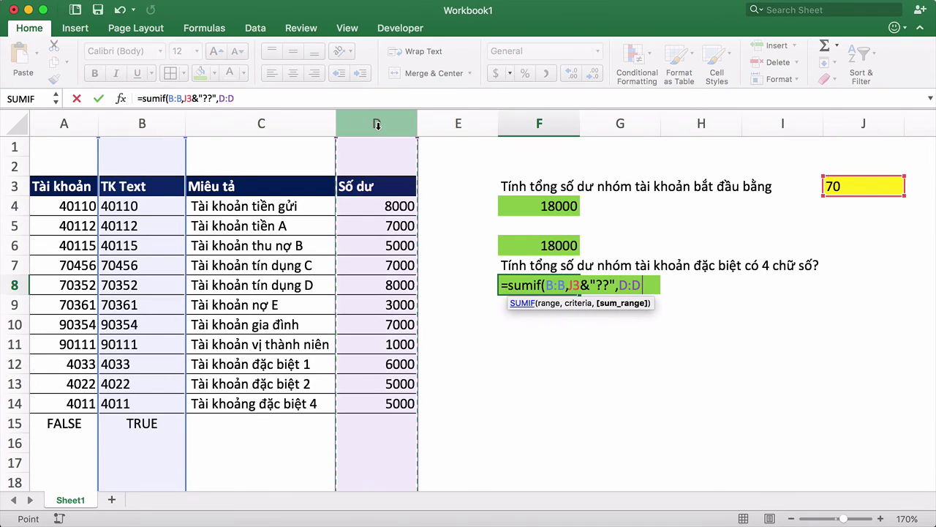
{"action": "key", "text": "Return"}
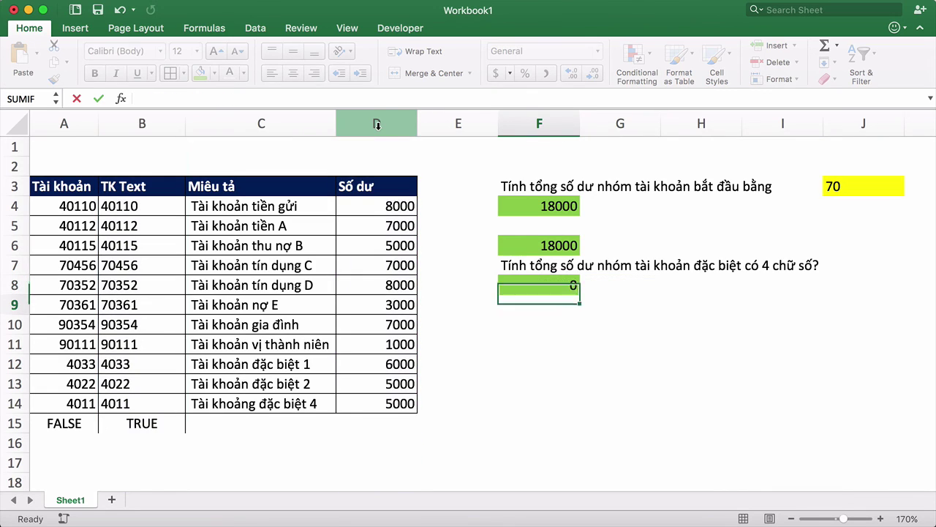
{"action": "left_click", "coordinate": [561, 285]}
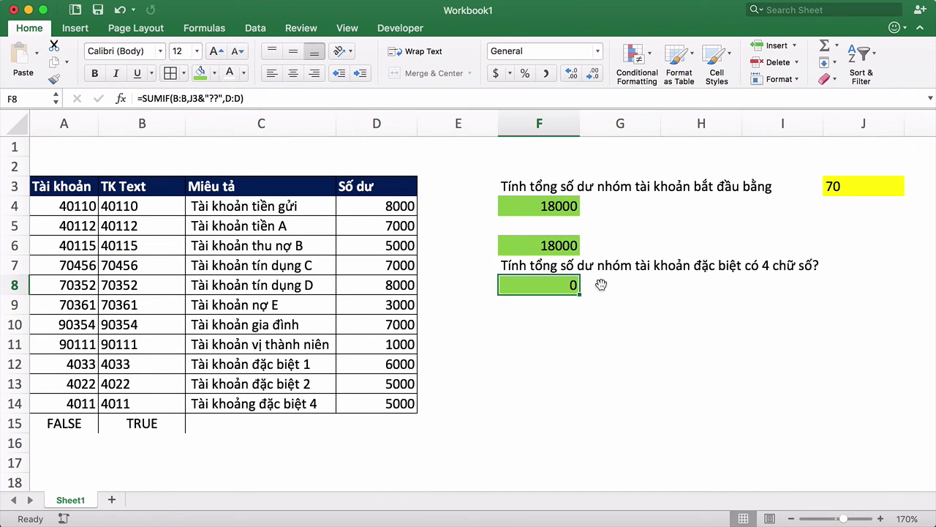
Change the J3 prefix back to 40.
{"action": "left_click", "coordinate": [845, 188]}
{"action": "left_click", "coordinate": [142, 98]}
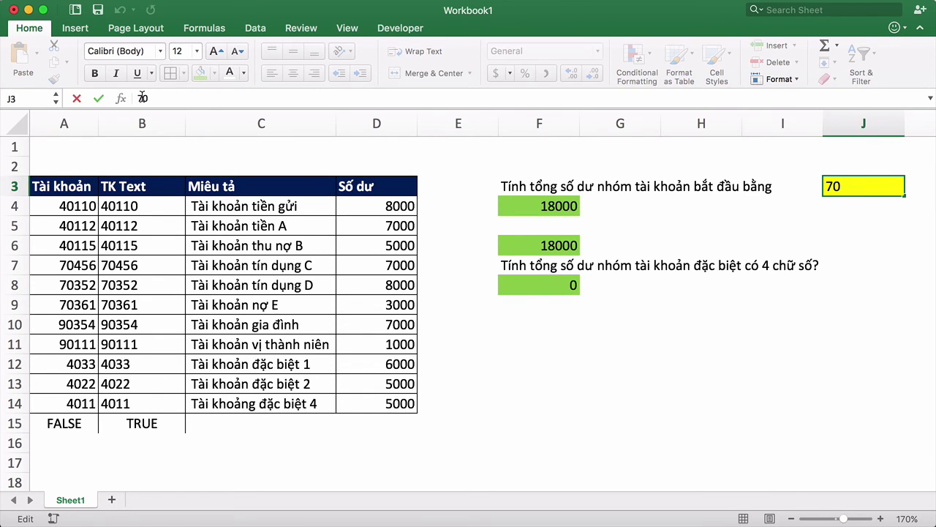
{"action": "key", "text": "BackSpace"}
{"action": "type", "text": "4"}
{"action": "key", "text": "Return"}
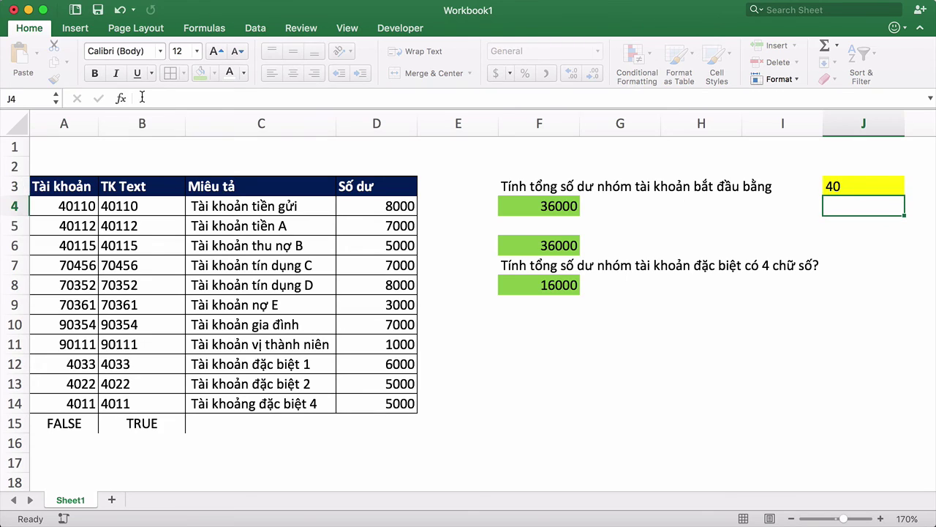
Select B12:B14 and balances D12:D14 to verify the 16000 sum.
{"action": "left_click", "coordinate": [585, 347]}
{"action": "left_click_drag", "start_coordinate": [140, 361], "coordinate": [144, 396]}
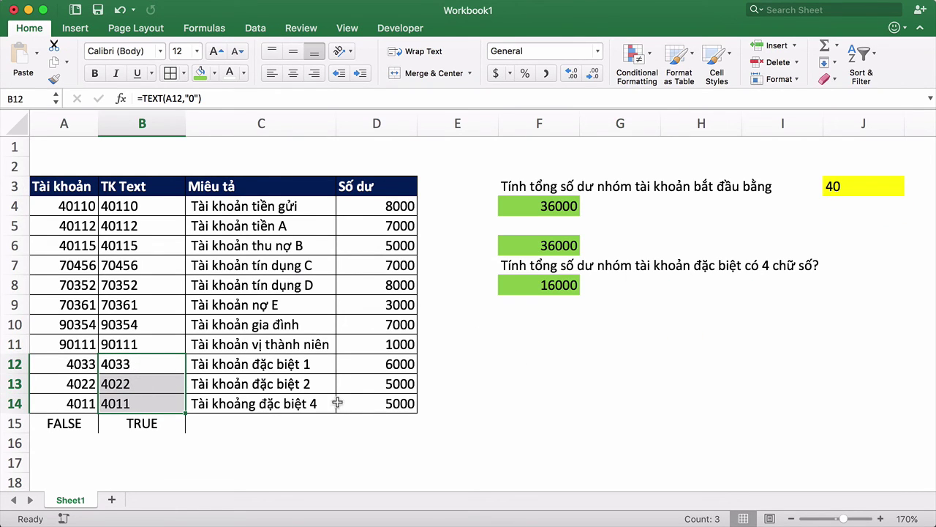
{"action": "left_click_drag", "start_coordinate": [396, 365], "coordinate": [397, 402]}
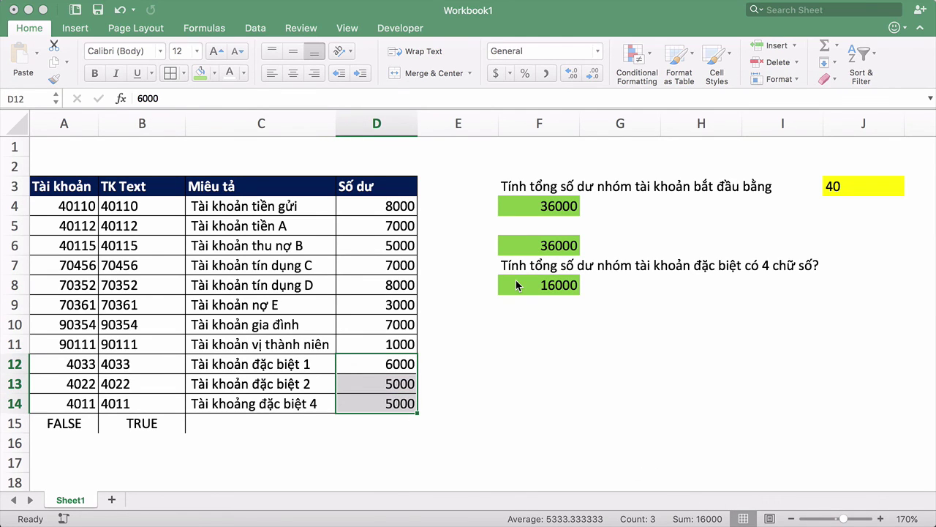
{"action": "left_click", "coordinate": [550, 209]}
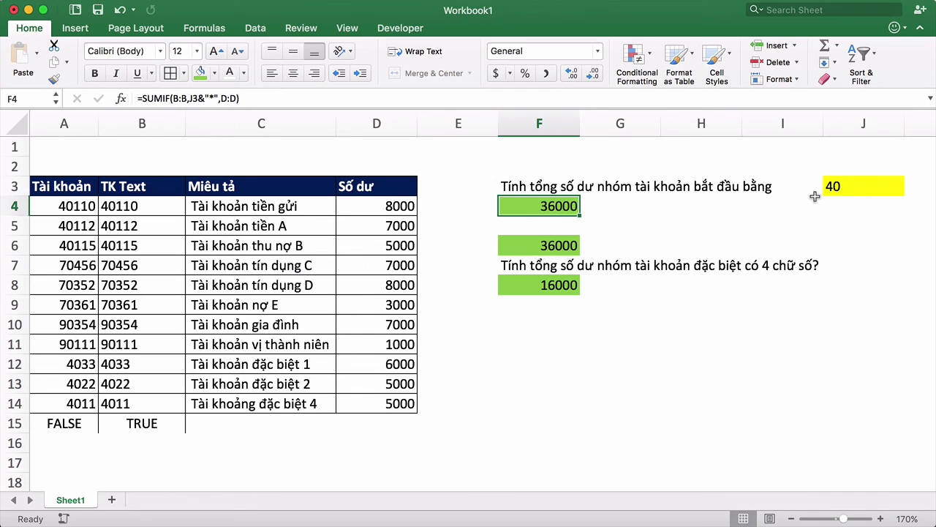
{"action": "left_click", "coordinate": [550, 288]}
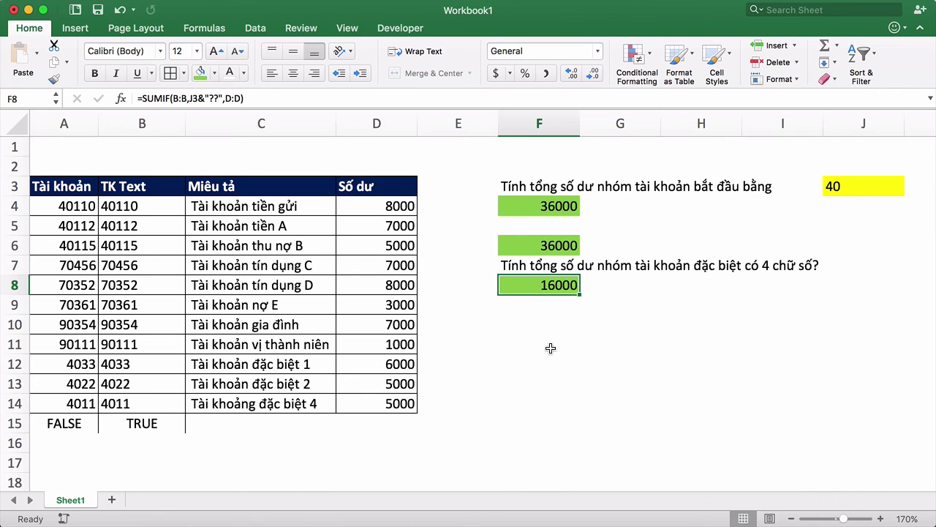
{"action": "left_click", "coordinate": [552, 315]}
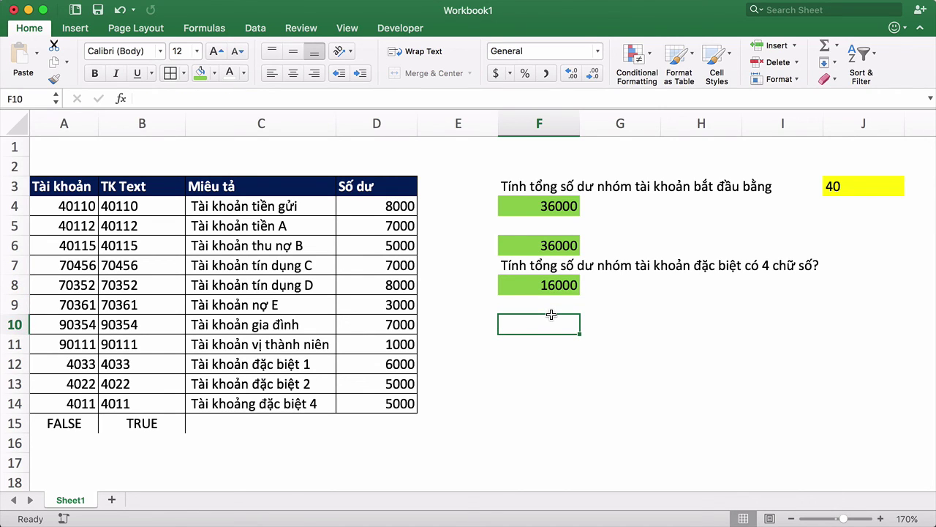